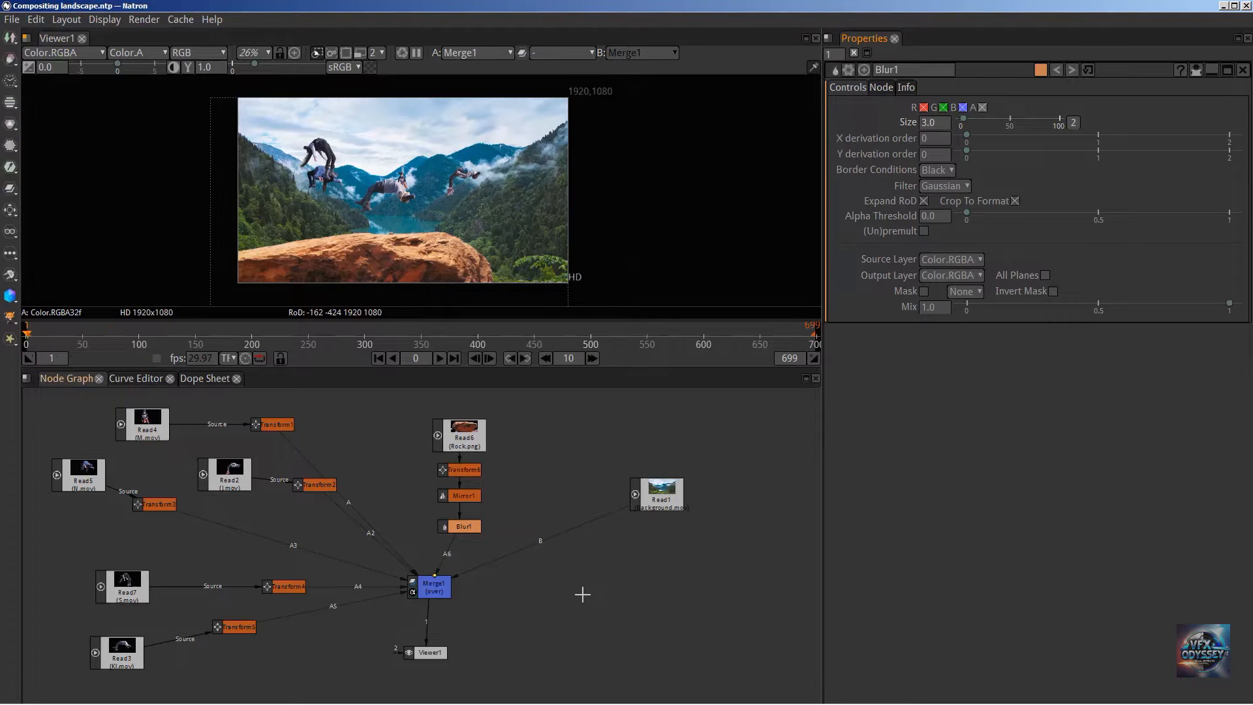
Start a new write output and name its file compositeB in the E:/Natron/Write/ folder
left_click(10, 38)
left_click(47, 154)
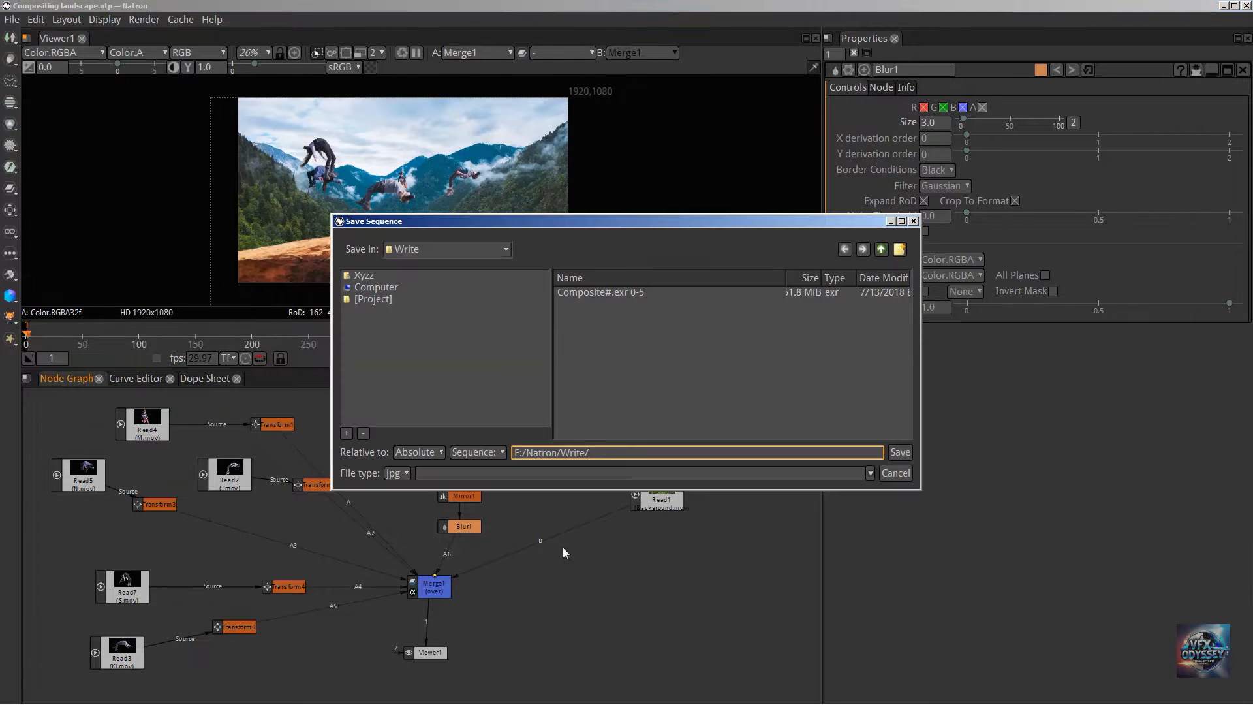
left_click_drag(456, 222, 491, 300)
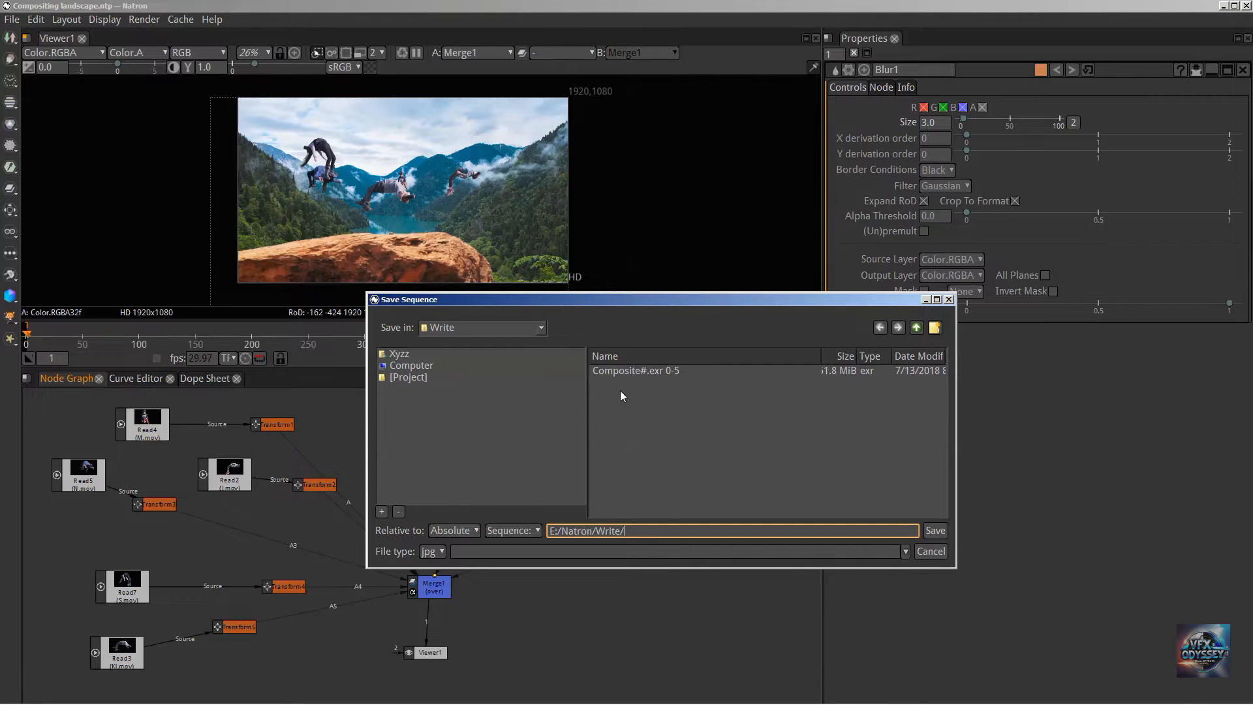
type("composite")
type("B")
Set the output file type to exr and save the compositeB#.exr sequence path to create the Write node
left_click(437, 553)
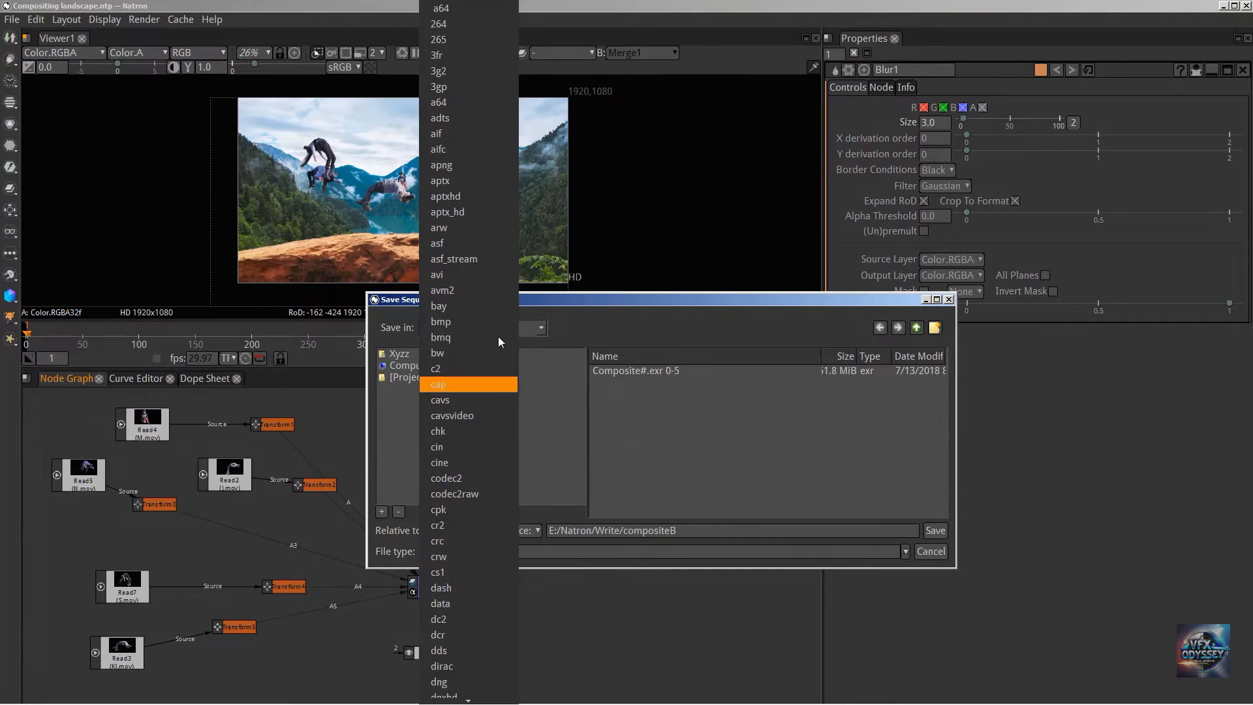
scroll(487, 213, "down", 5)
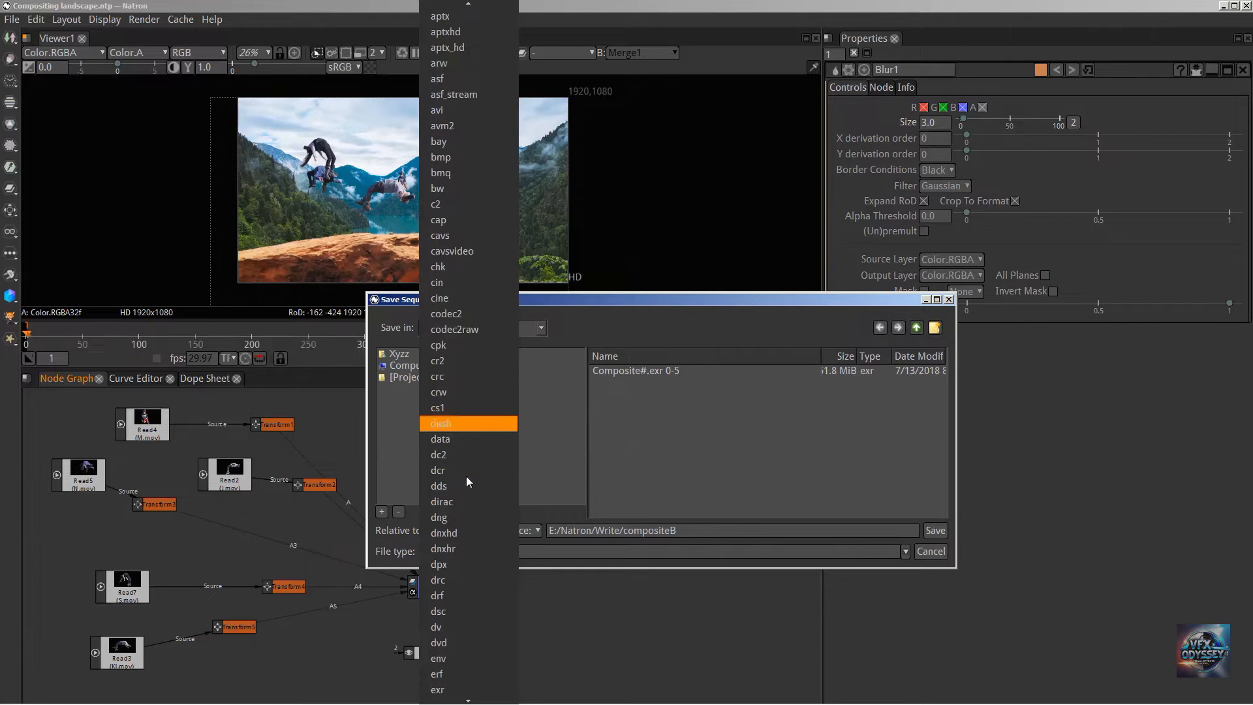
scroll(467, 510, "down", 7)
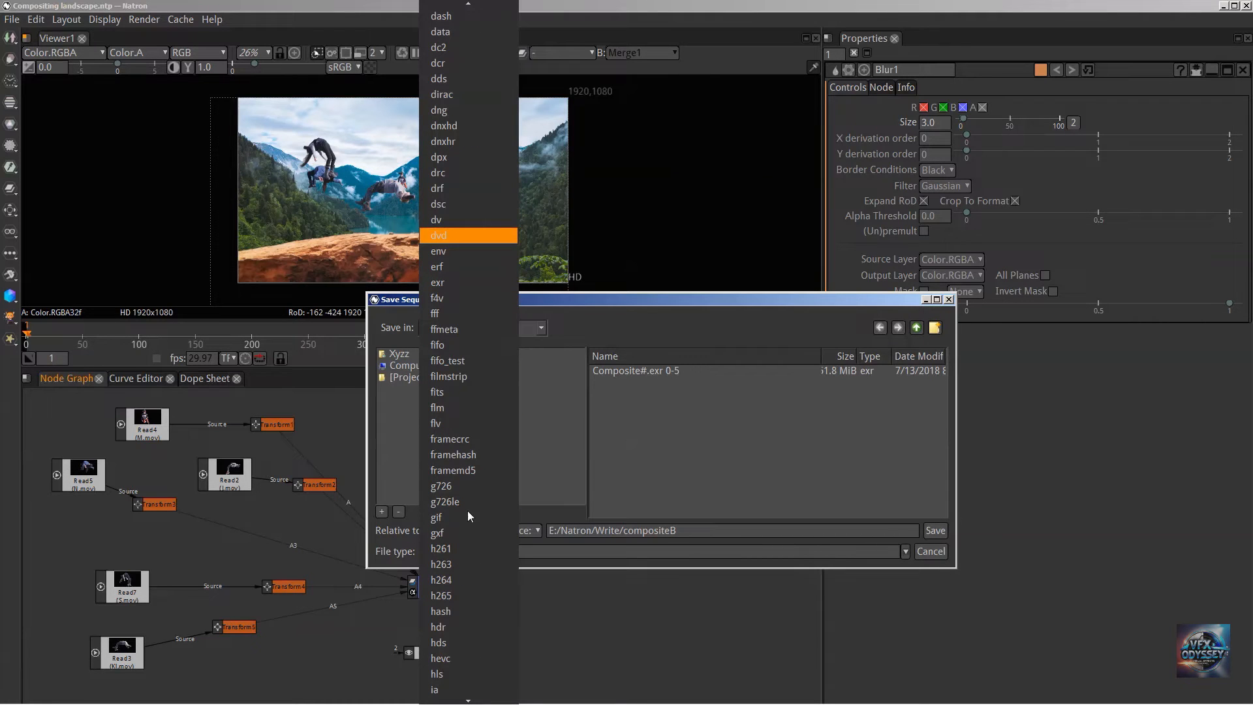
left_click(468, 283)
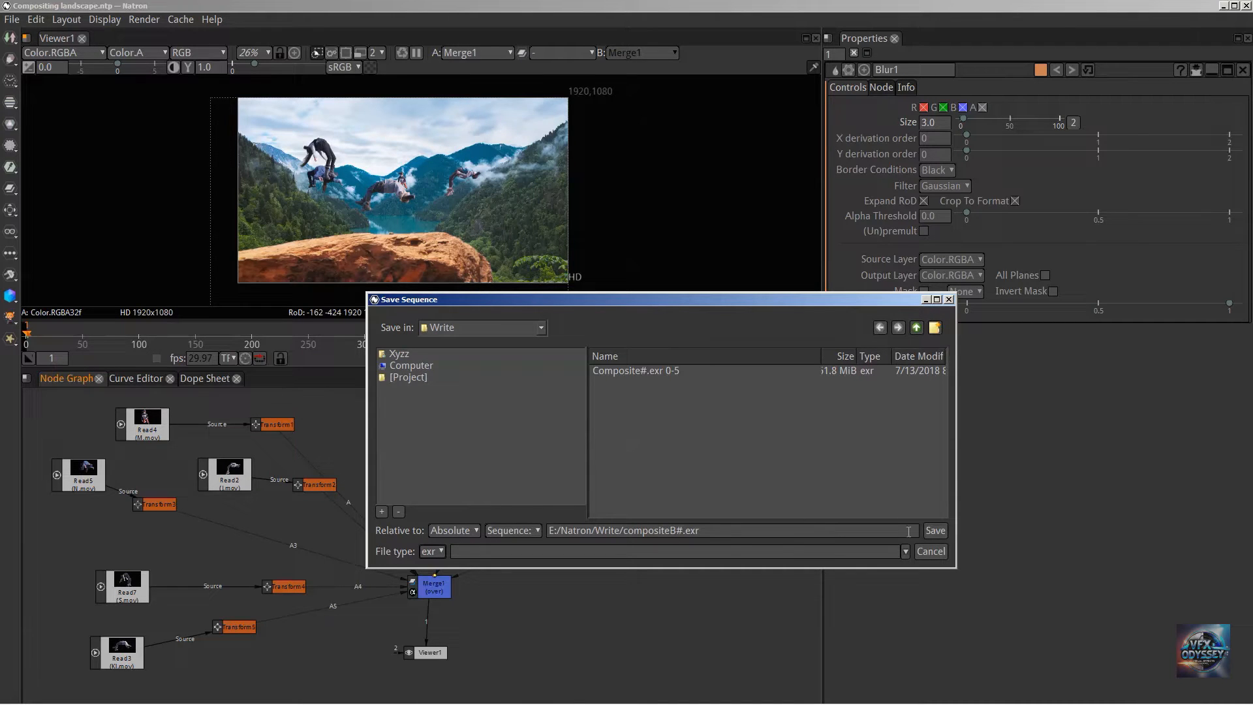
left_click(932, 531)
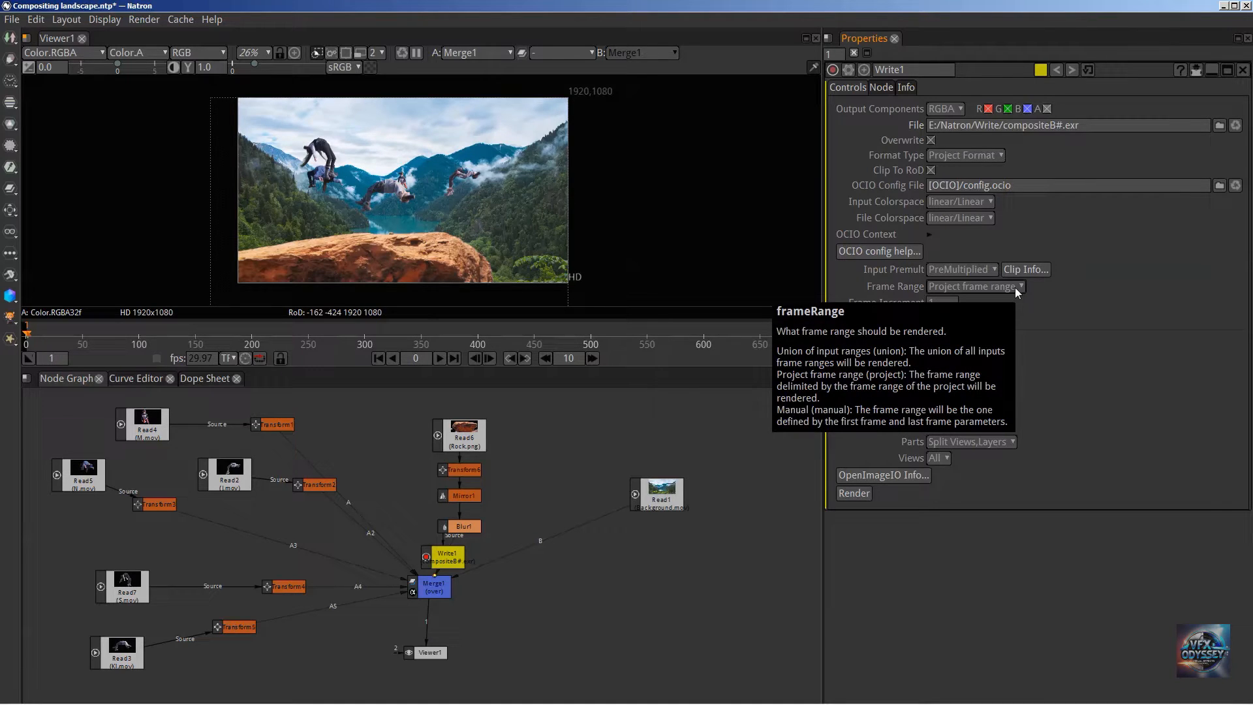
Set the Write node's frame range to Manual, with first frame 1 and last frame 5
left_click(975, 290)
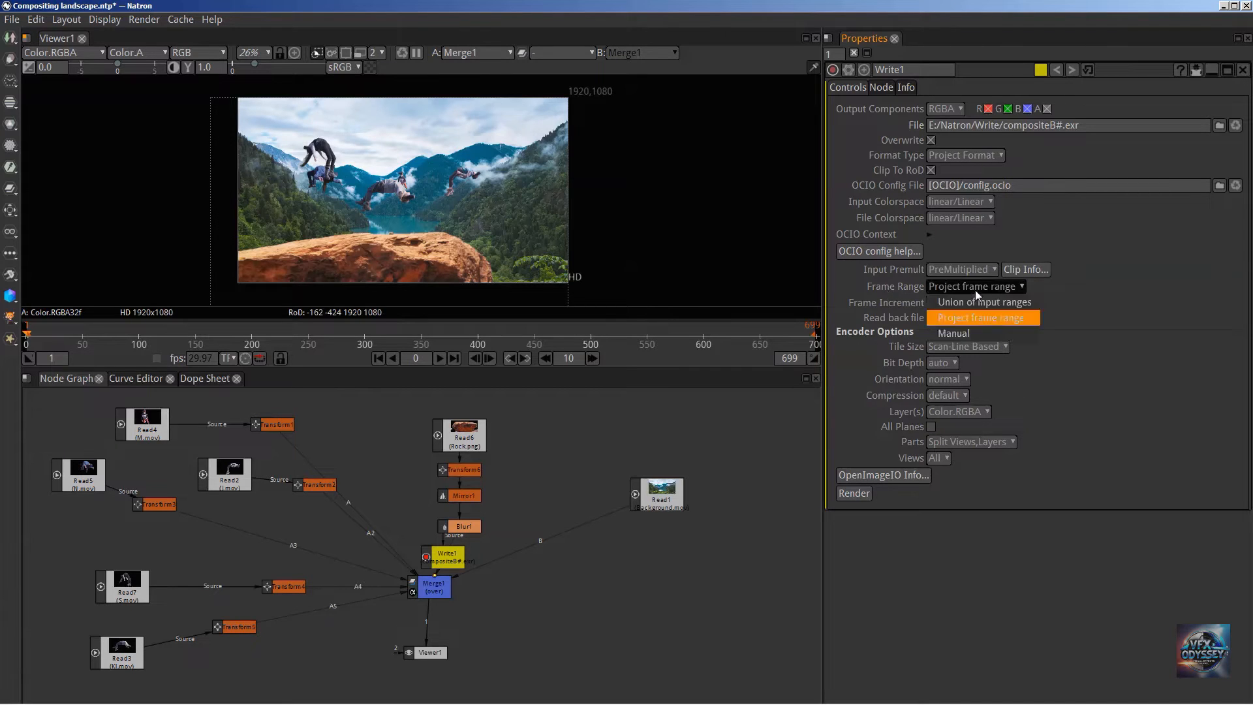
left_click(961, 333)
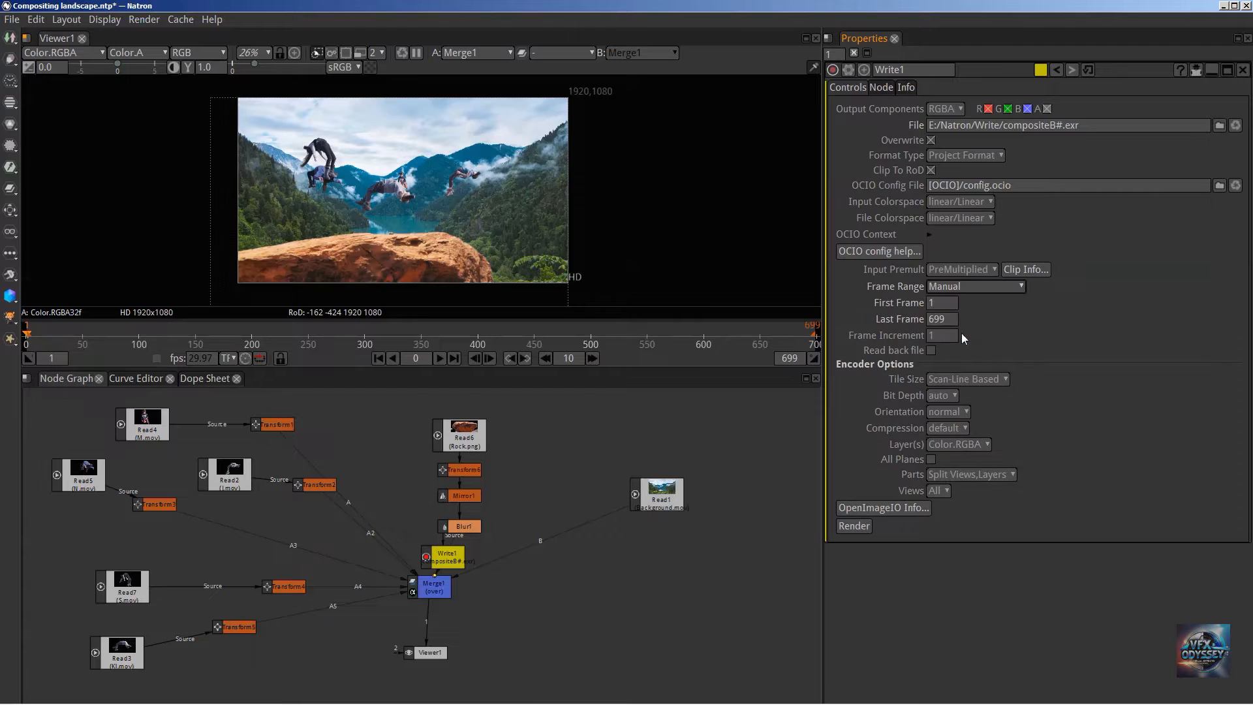
left_click(942, 302)
type("15")
key("Return")
left_click(950, 288)
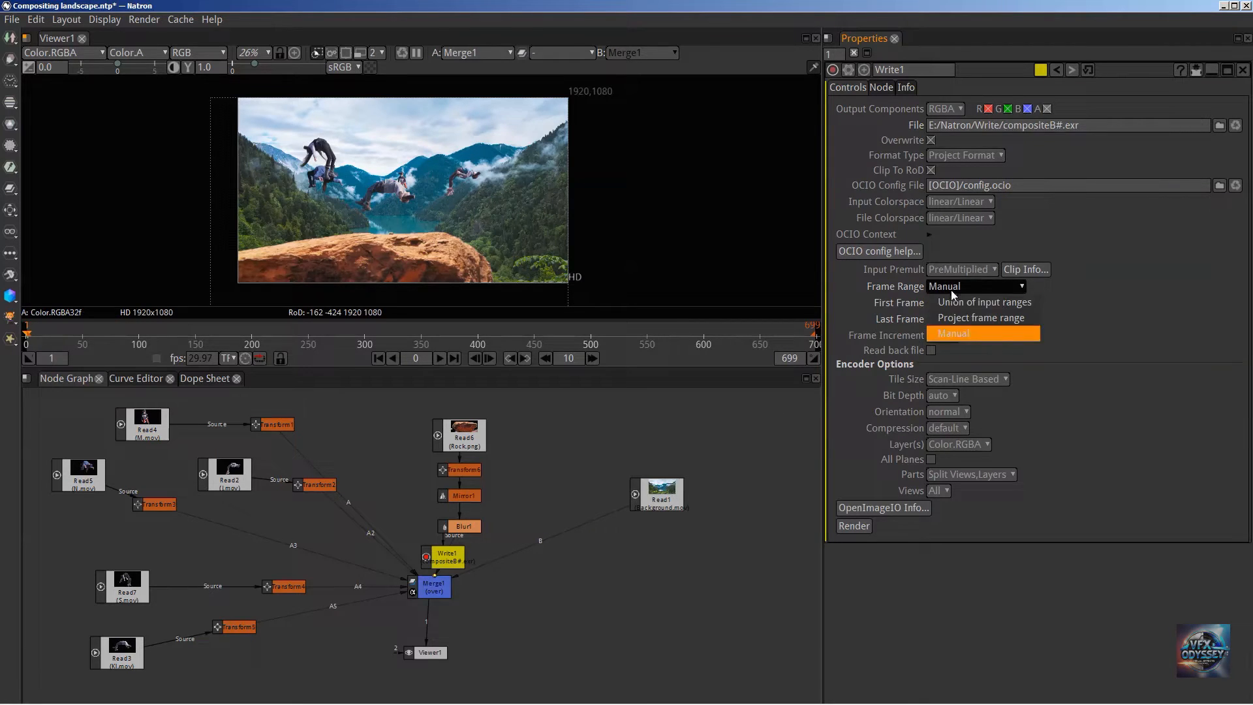
left_click(1106, 323)
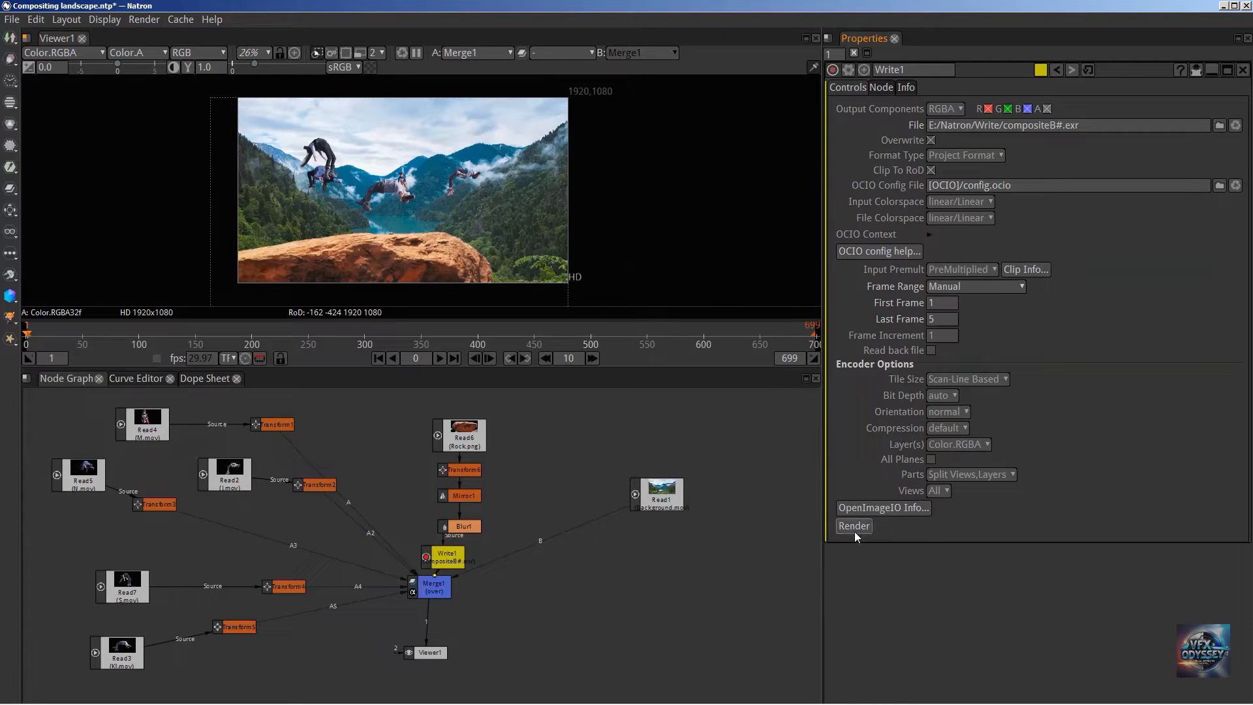
Rewire the Write node to take its source from Merge1's output, and space out the Write, Viewer and Merge nodes
left_click_drag(448, 557, 430, 587)
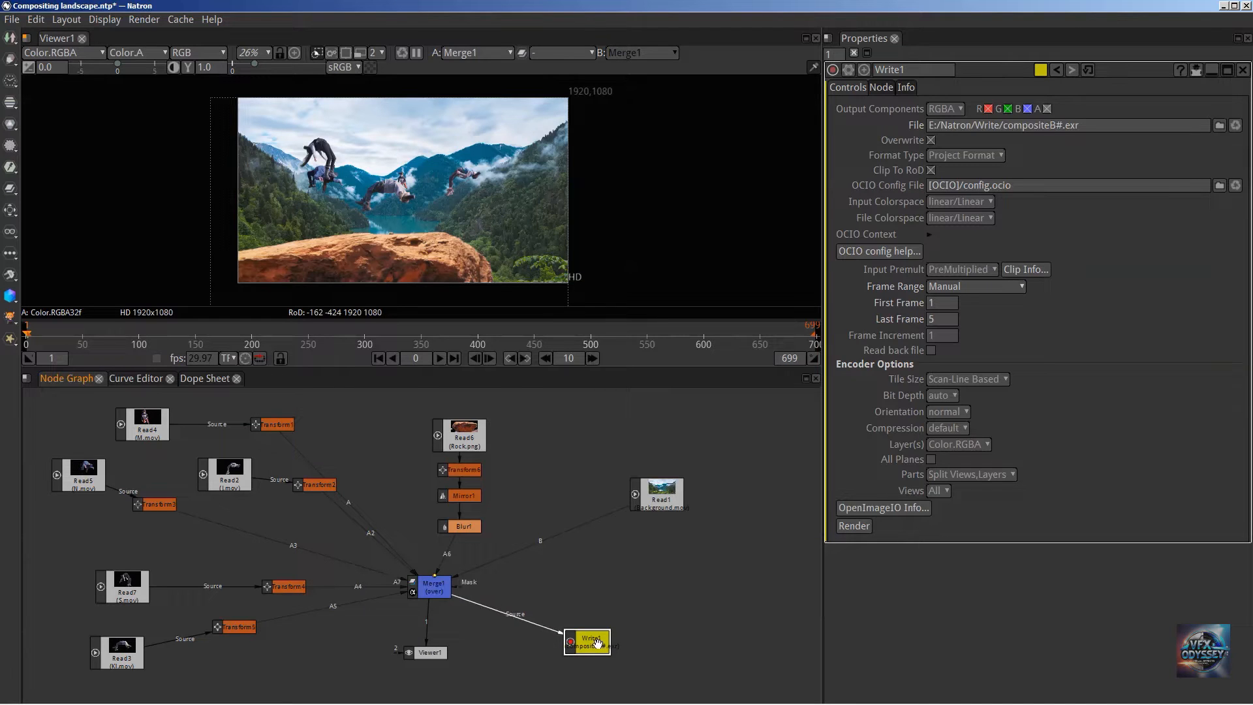
left_click_drag(603, 645, 631, 638)
mouse_move(422, 654)
left_mouse_down()
mouse_move(442, 679)
mouse_move(426, 657)
left_mouse_up()
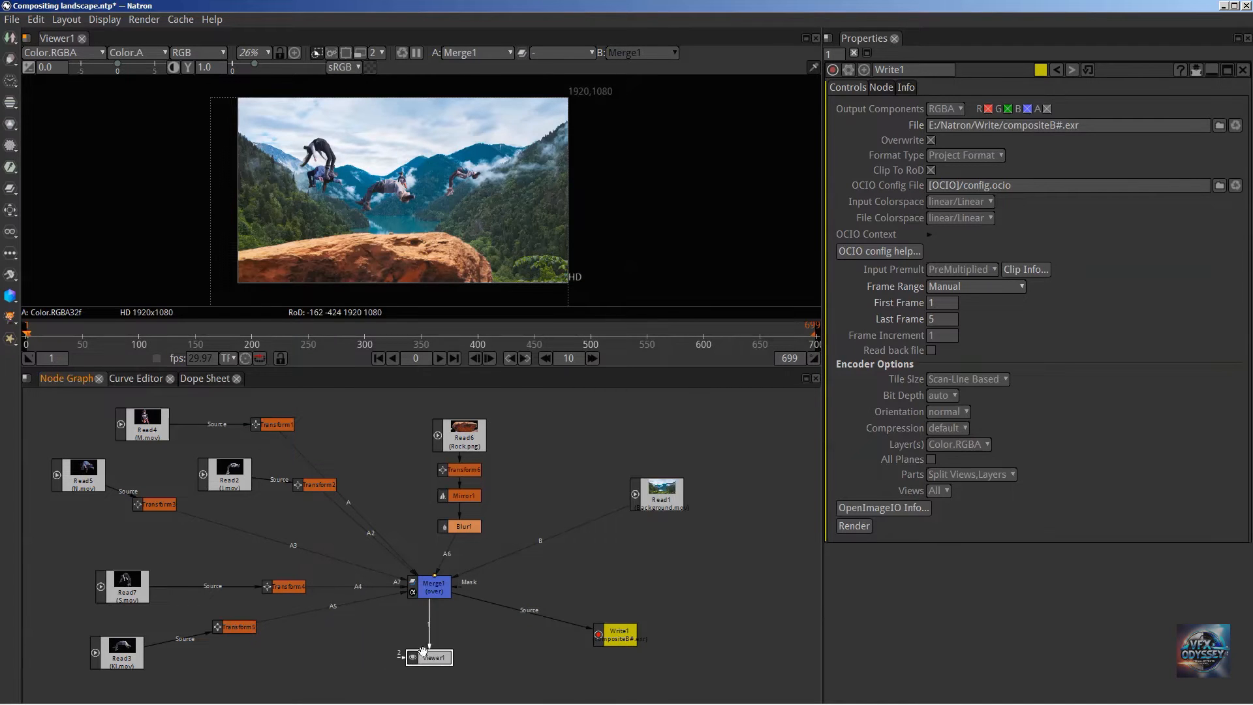
left_click_drag(431, 589, 434, 591)
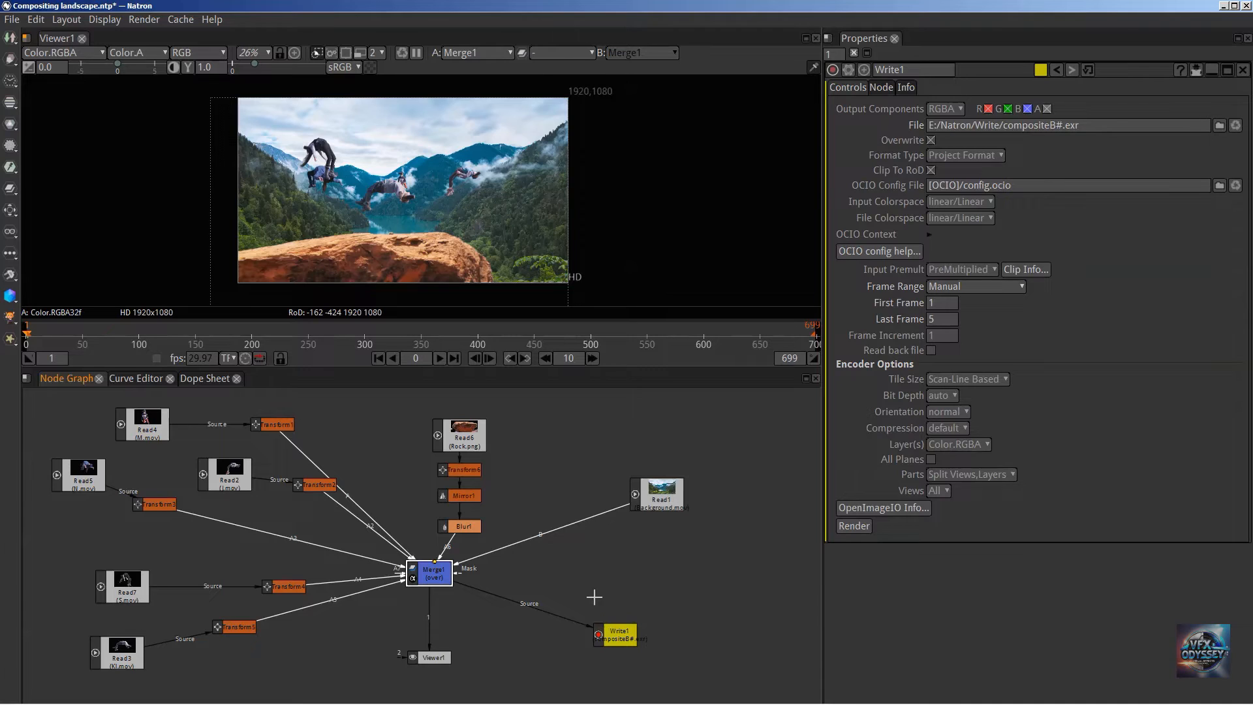
mouse_move(619, 636)
left_mouse_down()
mouse_move(618, 570)
mouse_move(610, 607)
mouse_move(638, 616)
mouse_move(618, 623)
left_mouse_up()
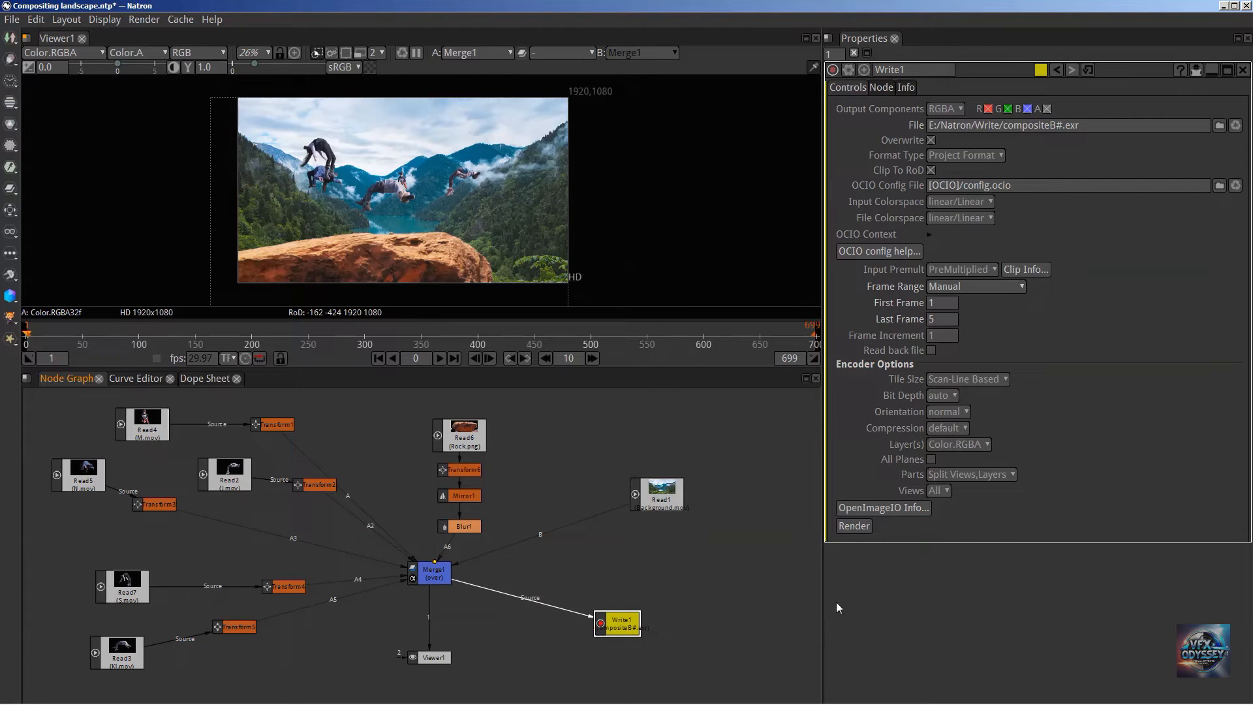
Render the Write node's frame range, check the # frame placeholder in its file path, and return to the node graph
left_click(852, 524)
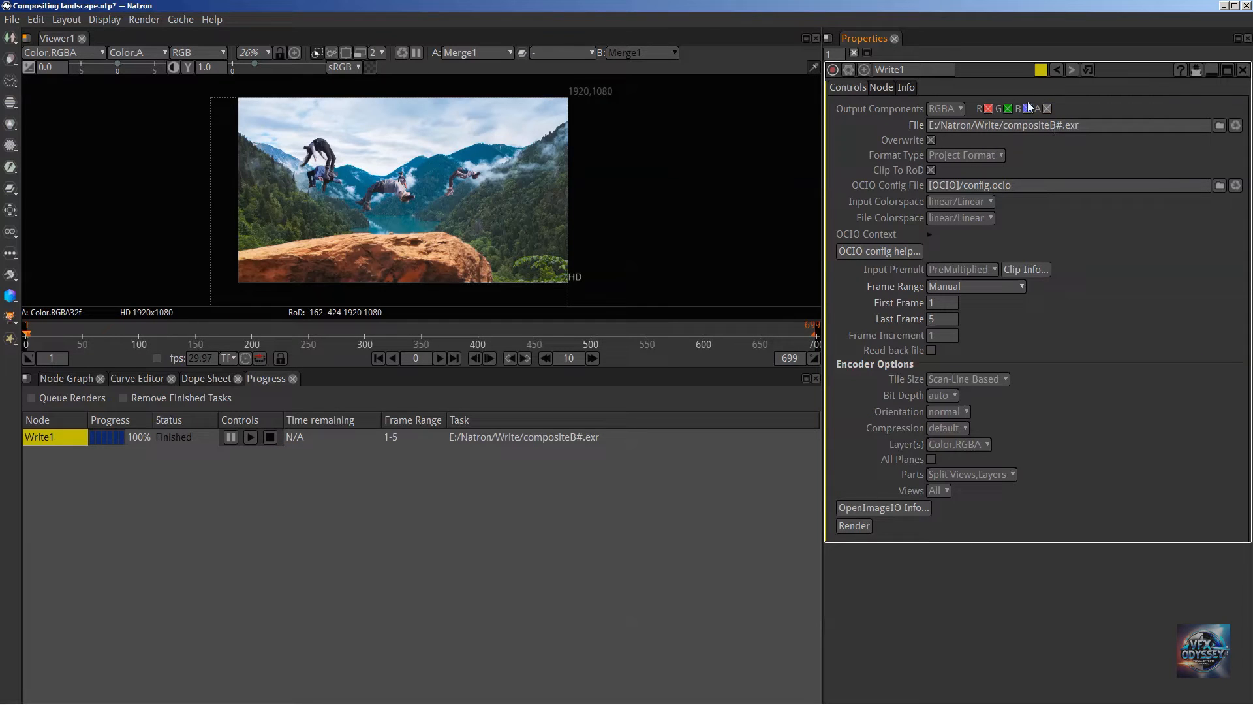
double_click(1060, 124)
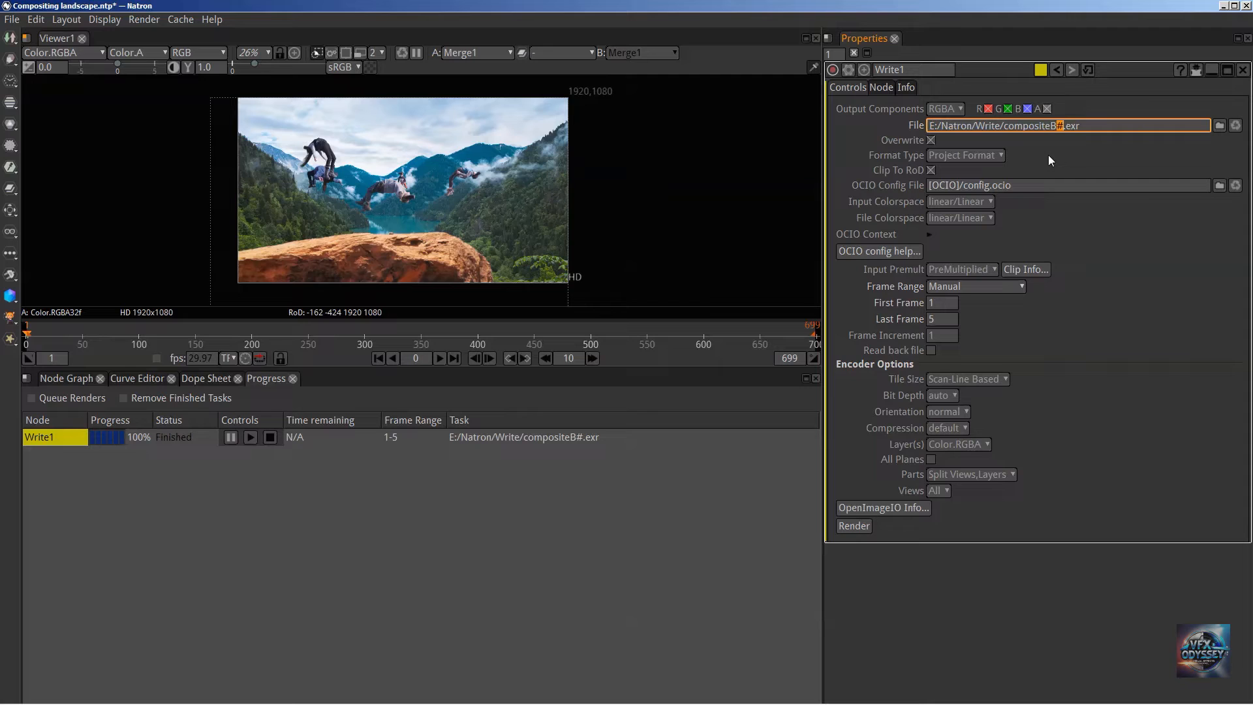
left_click(1048, 151)
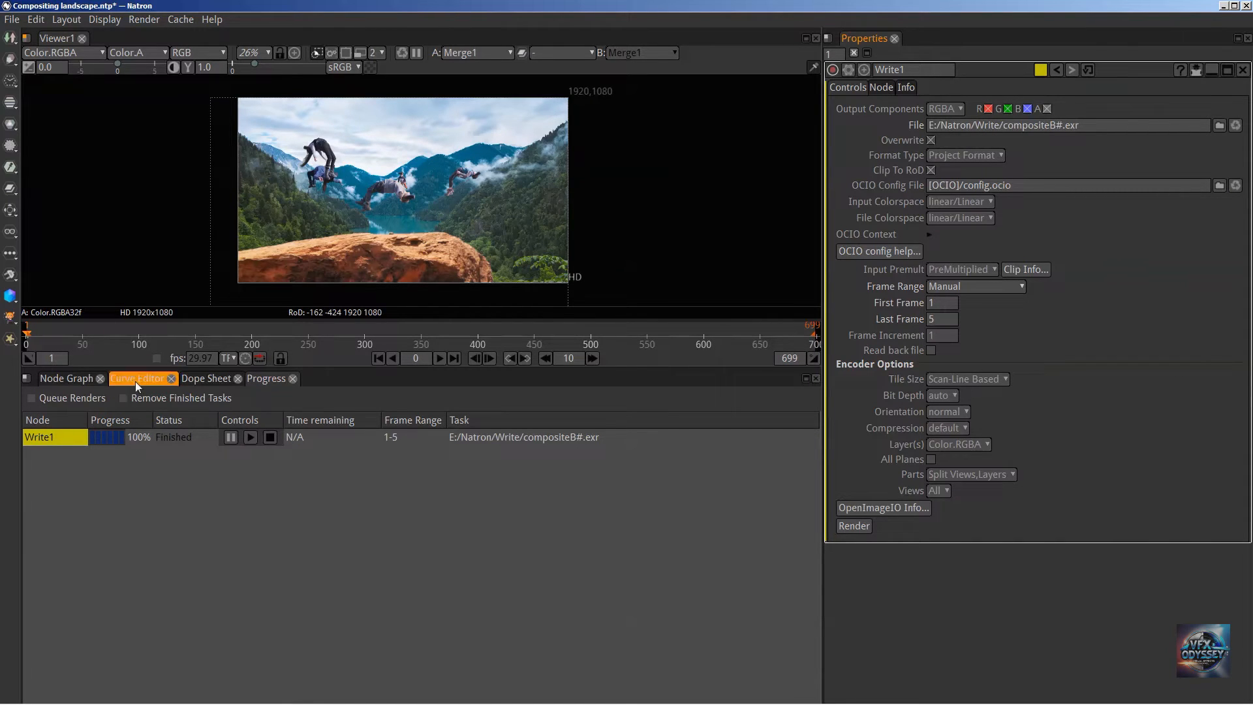
left_click(75, 378)
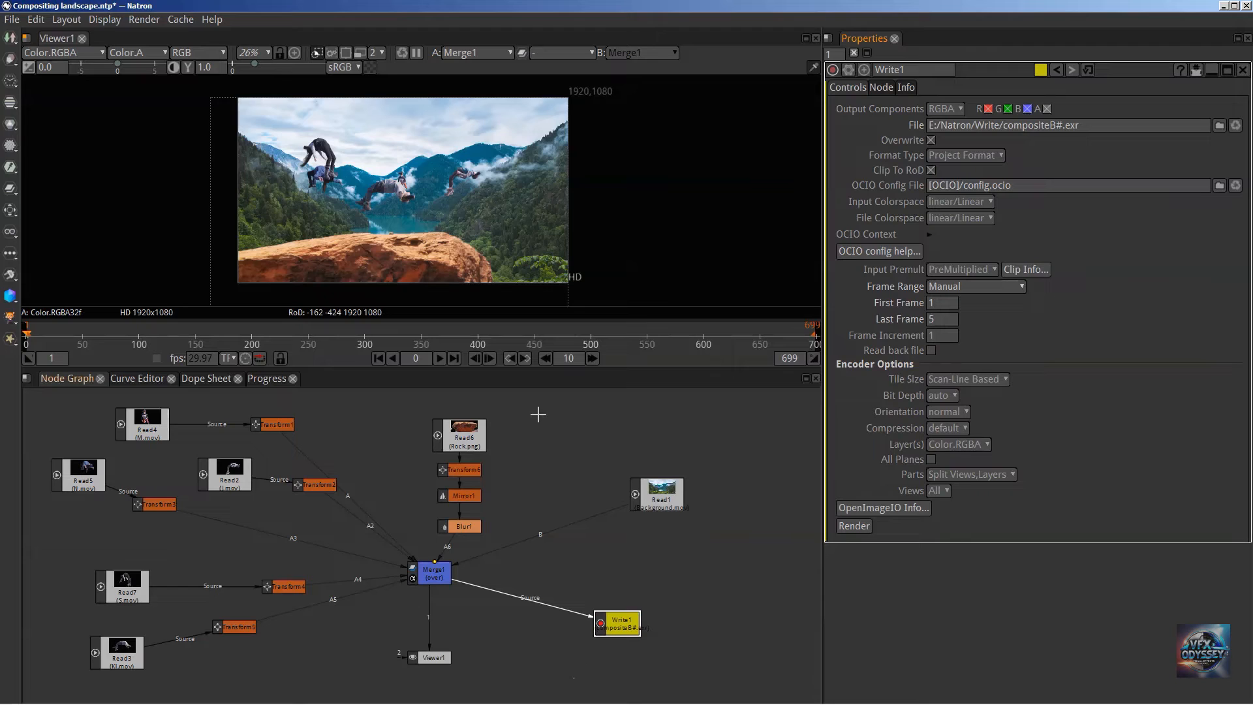
Add a Read node in the empty area of the node graph below Read1
left_click(627, 551)
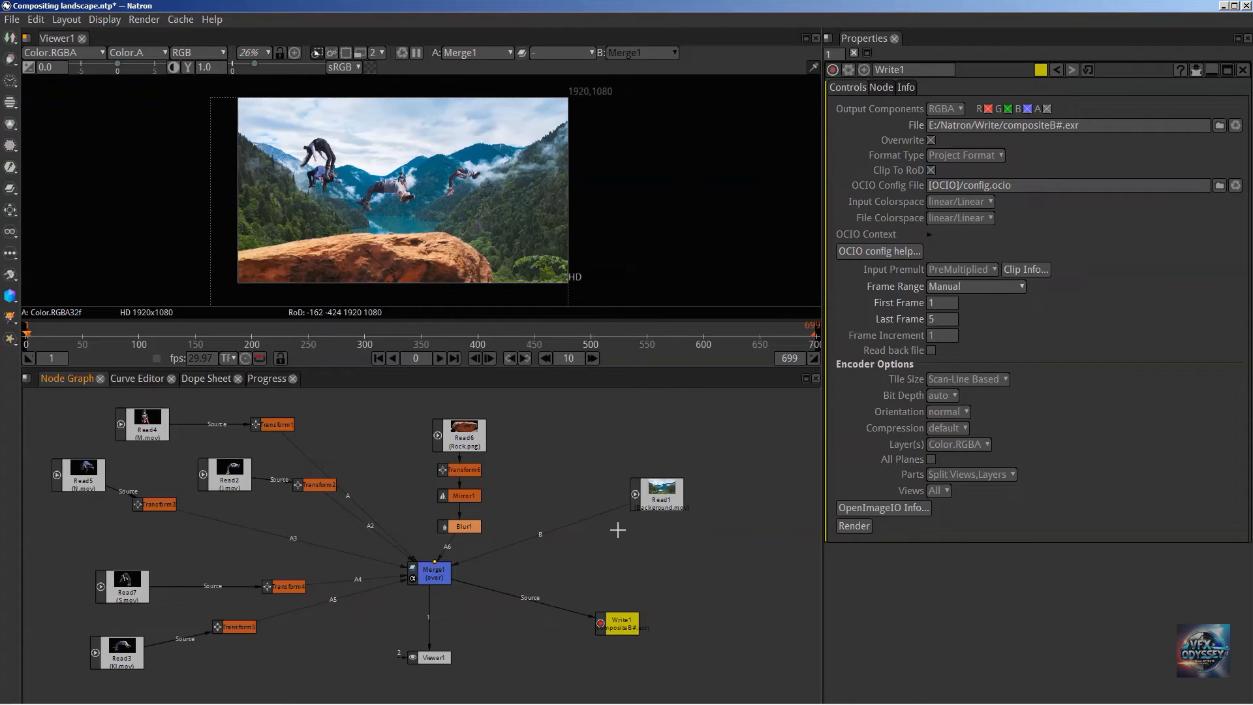
key("Tab")
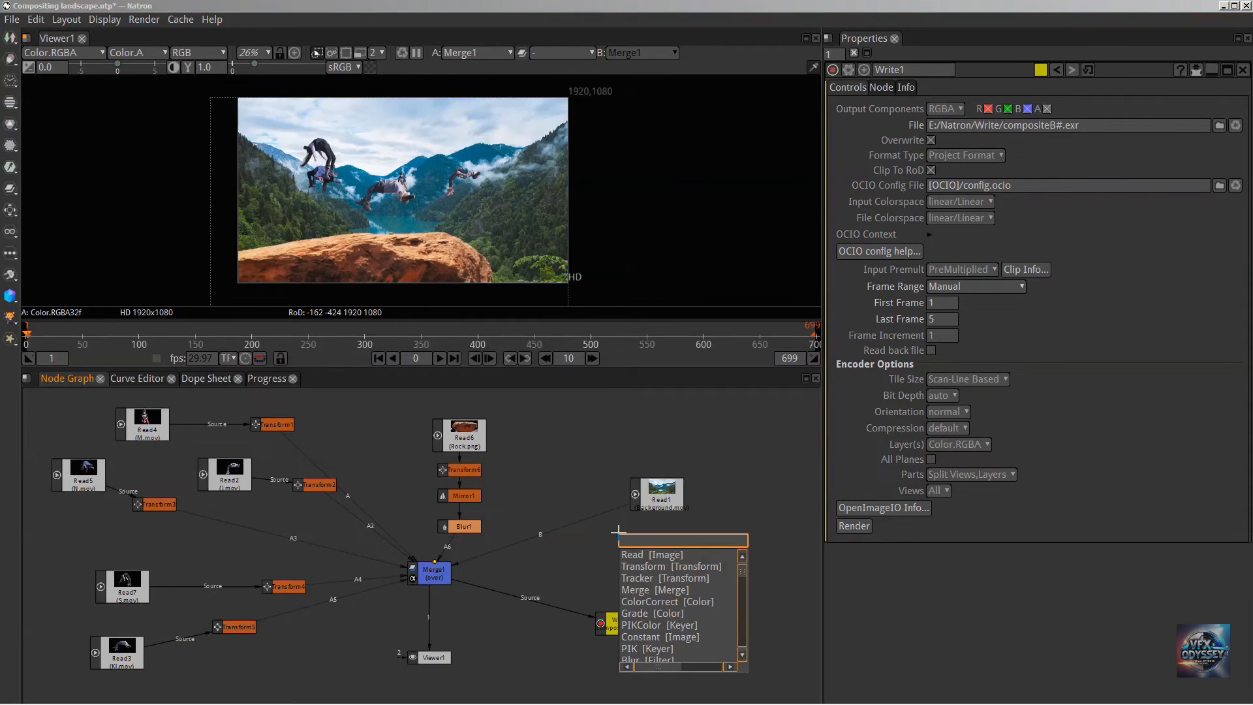
type("read")
key("Return")
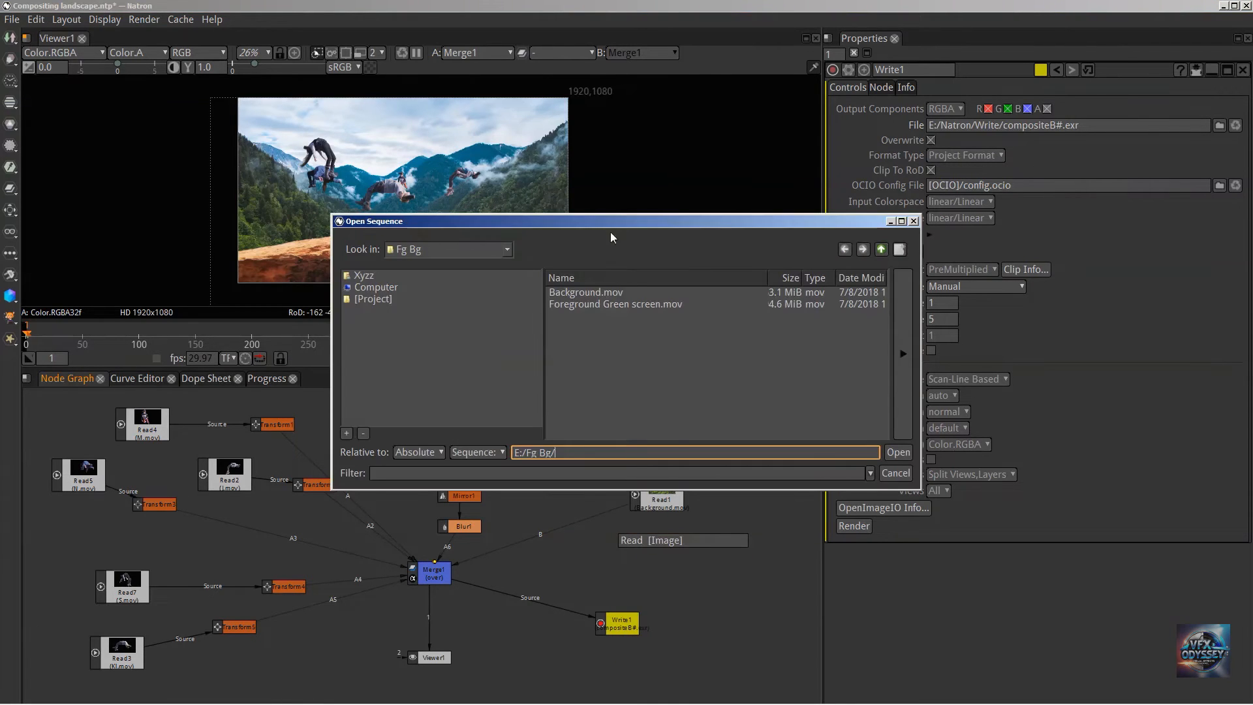
Browse to the E:/Natron/Write/ folder for the Read node's source
left_click(881, 249)
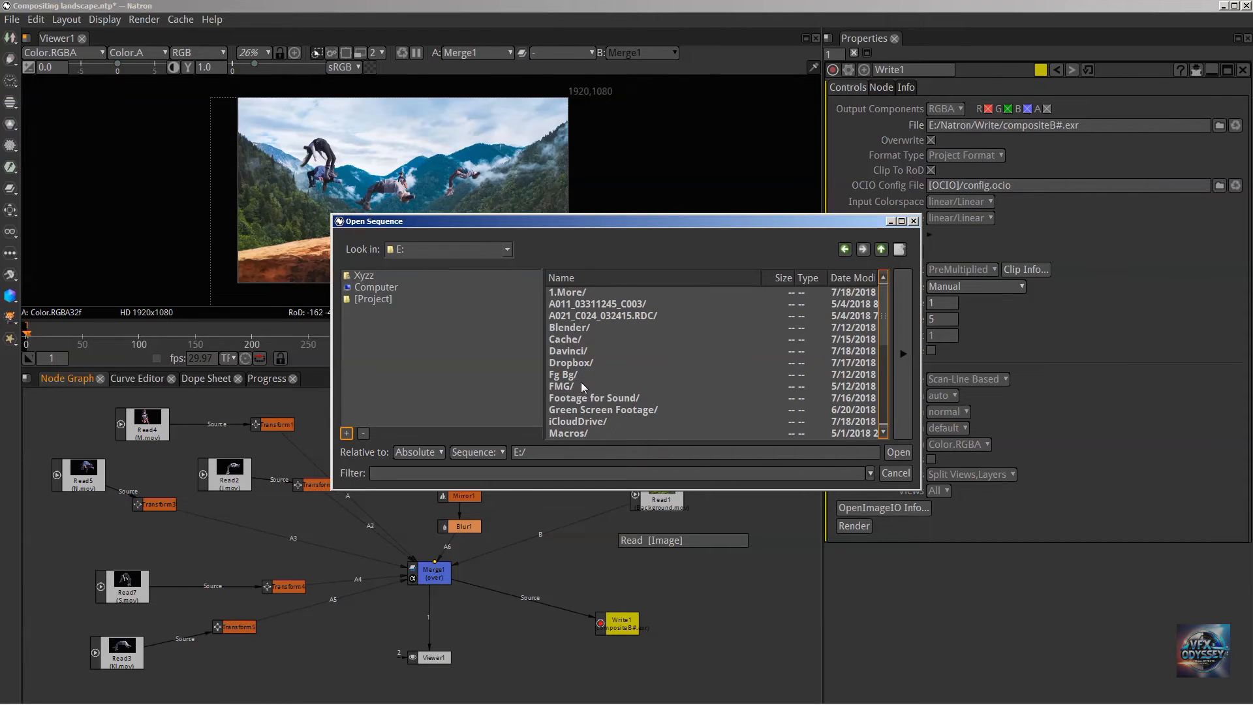
scroll(581, 382, "down", 2)
double_click(575, 376)
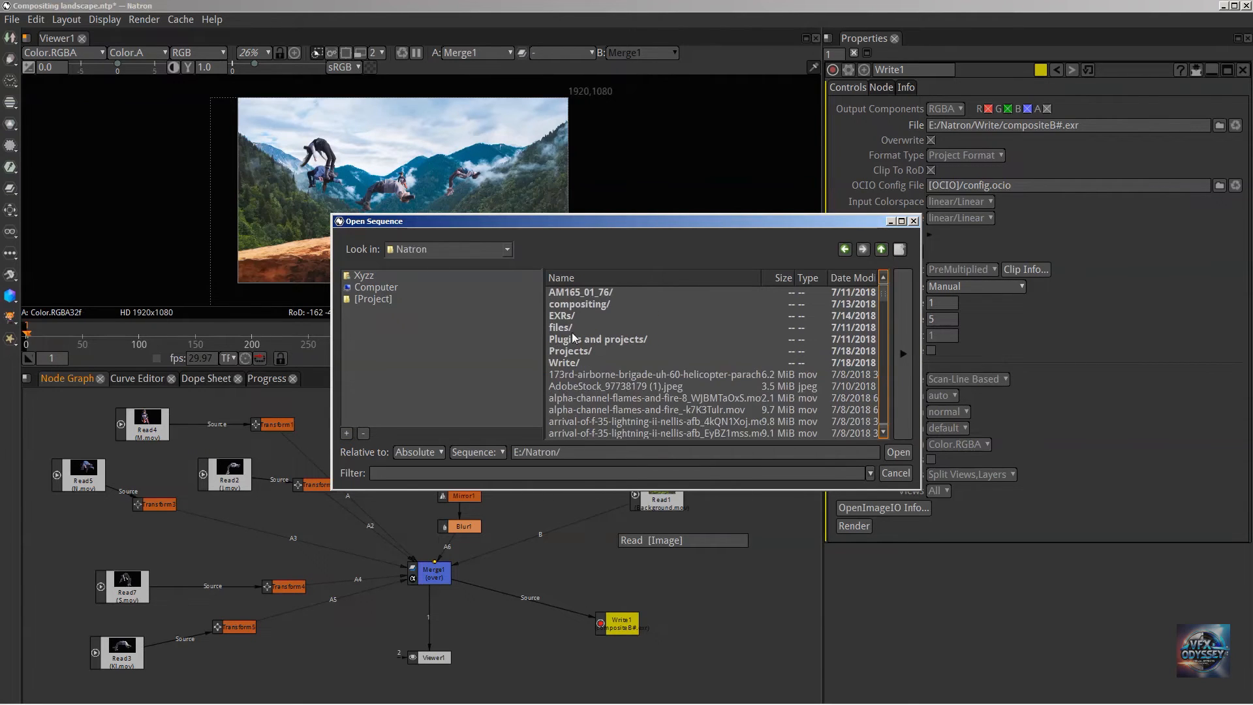
double_click(574, 305)
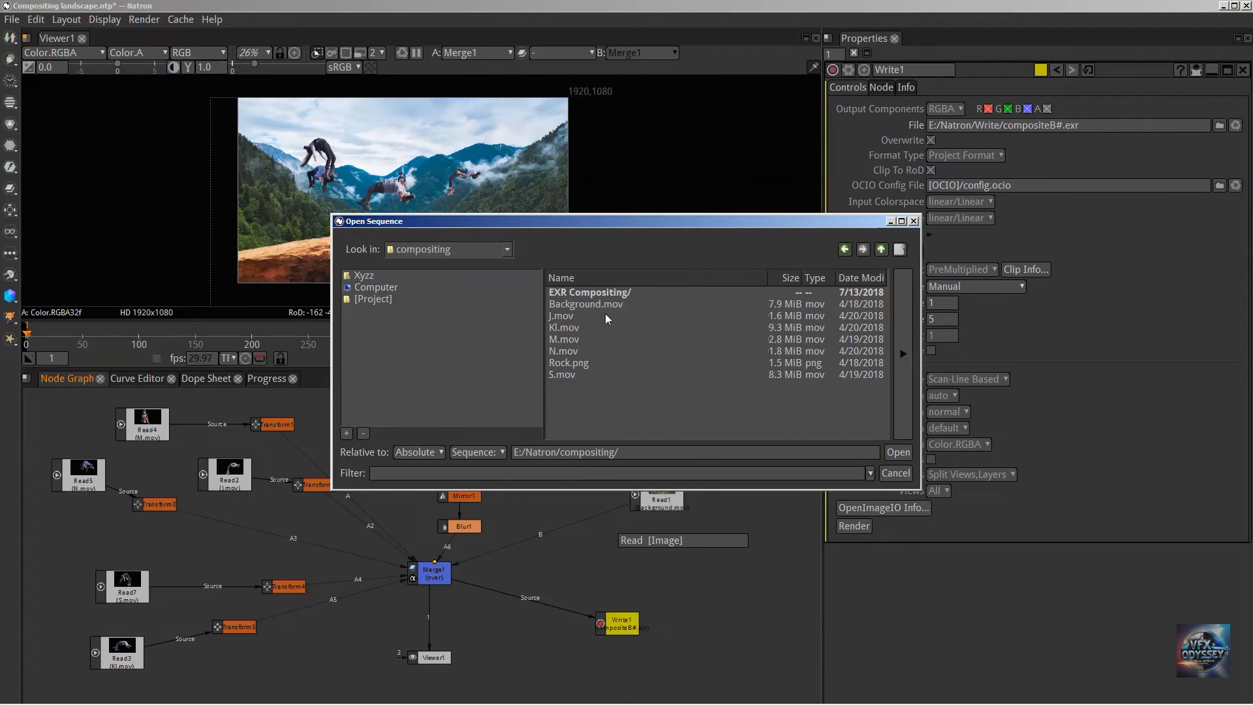
left_click(881, 248)
double_click(570, 363)
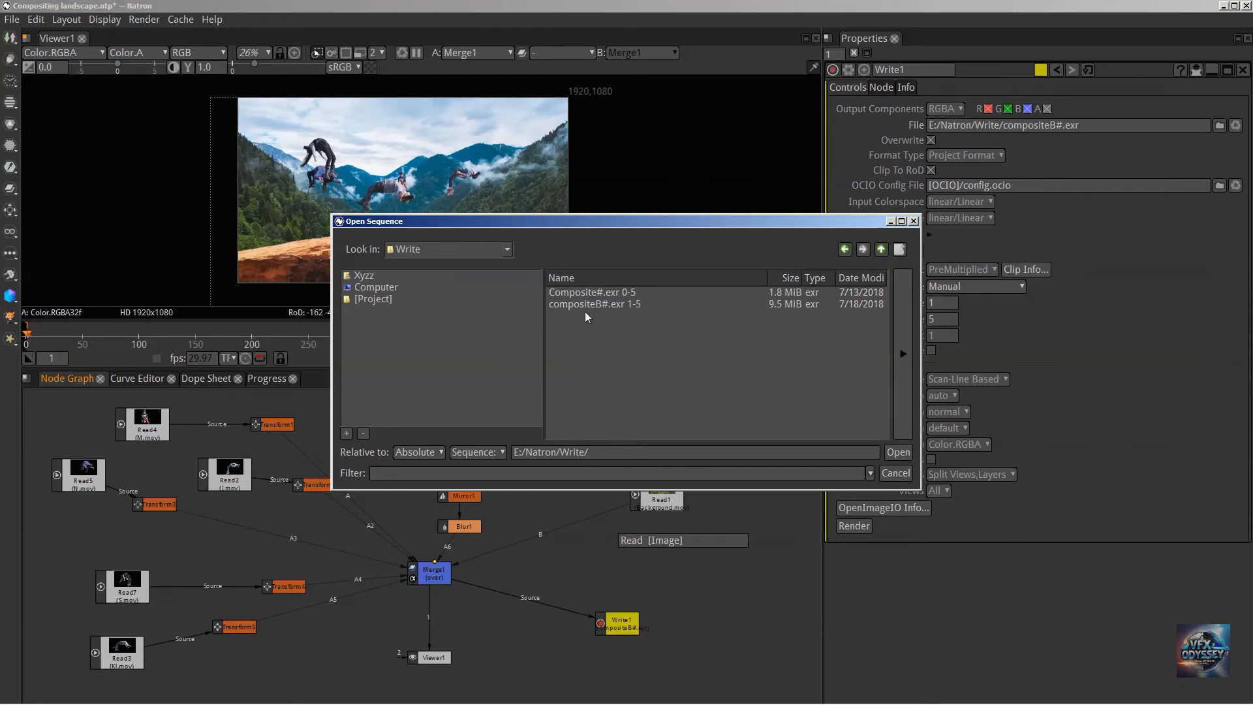
Examine the individual frames of compositeB#.exr by switching the listing to File, and restore the Sequence listing
left_click(594, 303)
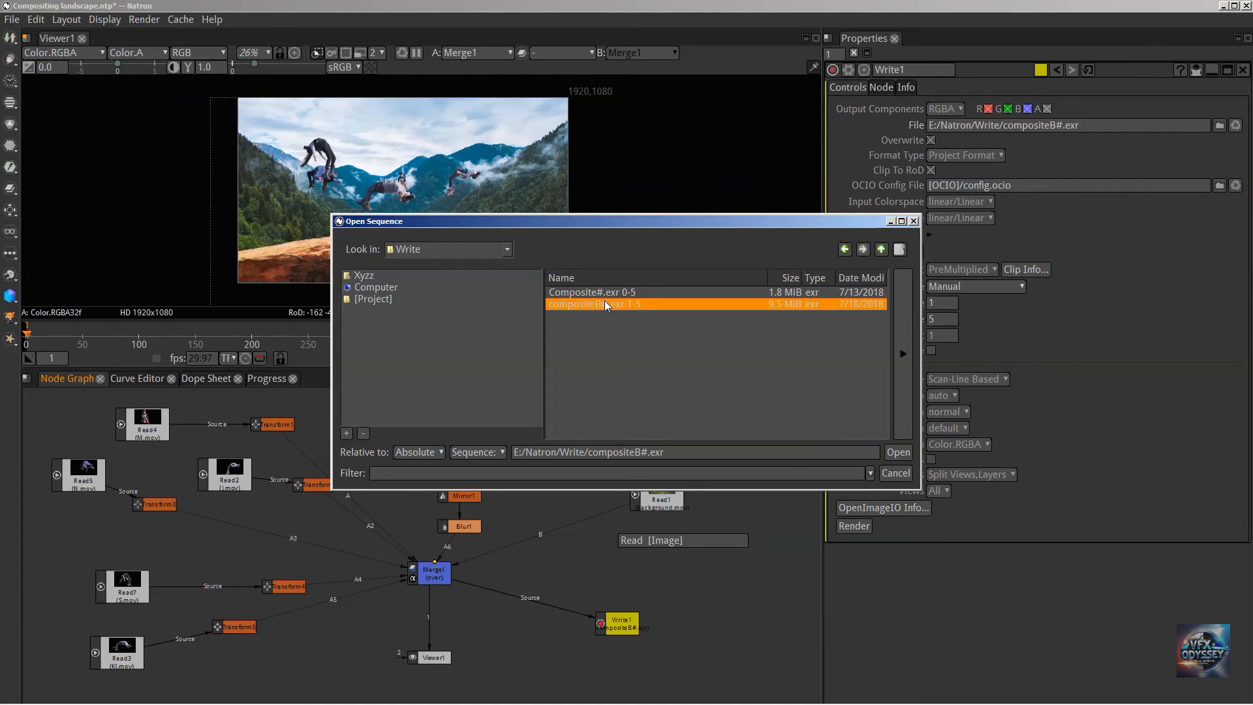
left_click(475, 452)
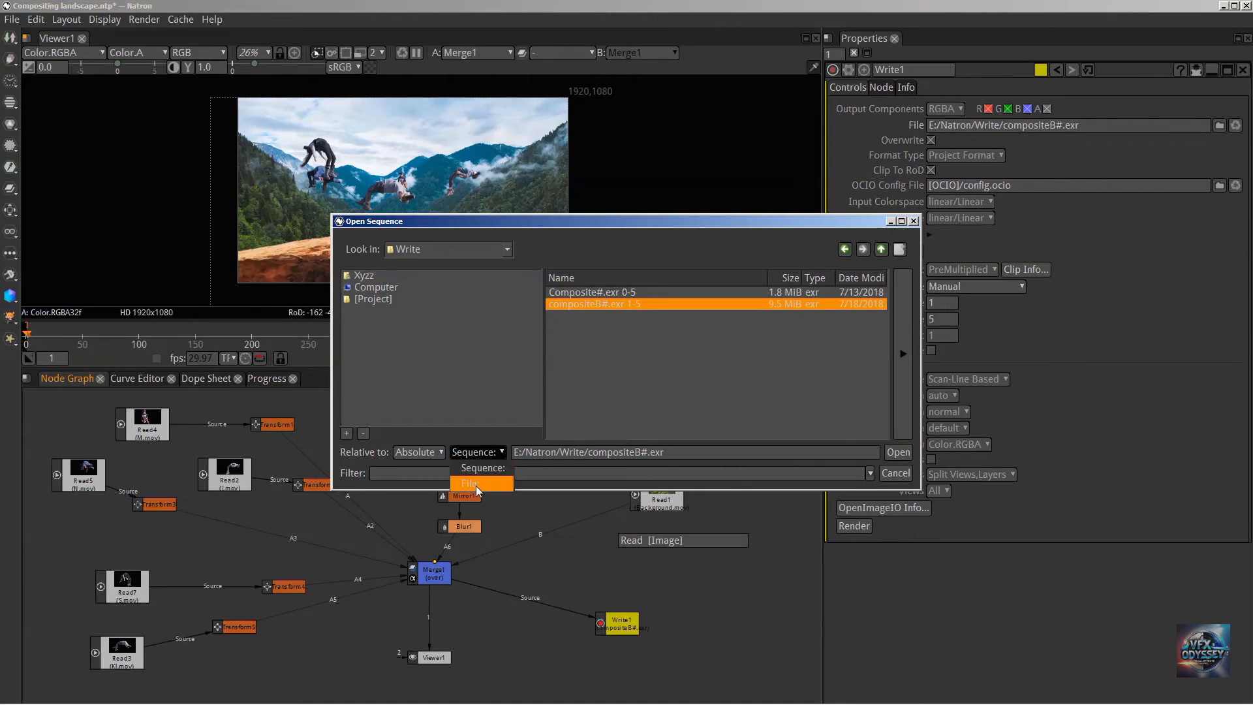
left_click(475, 485)
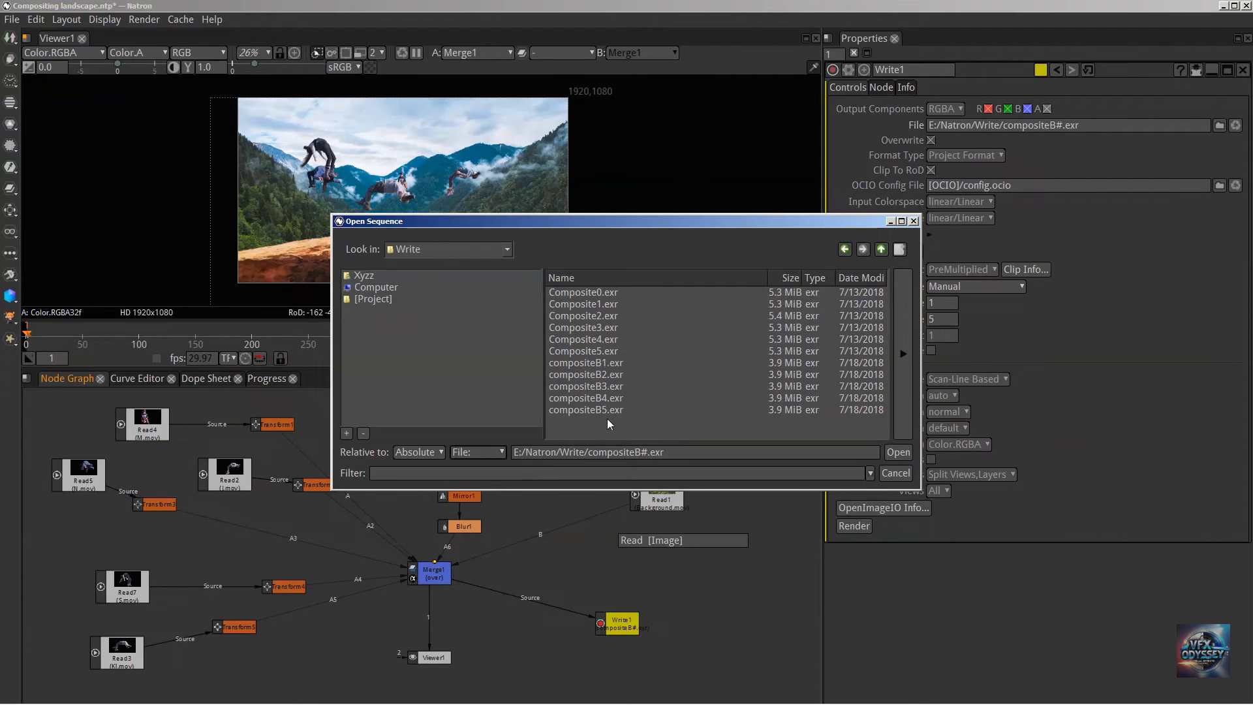
left_click(475, 451)
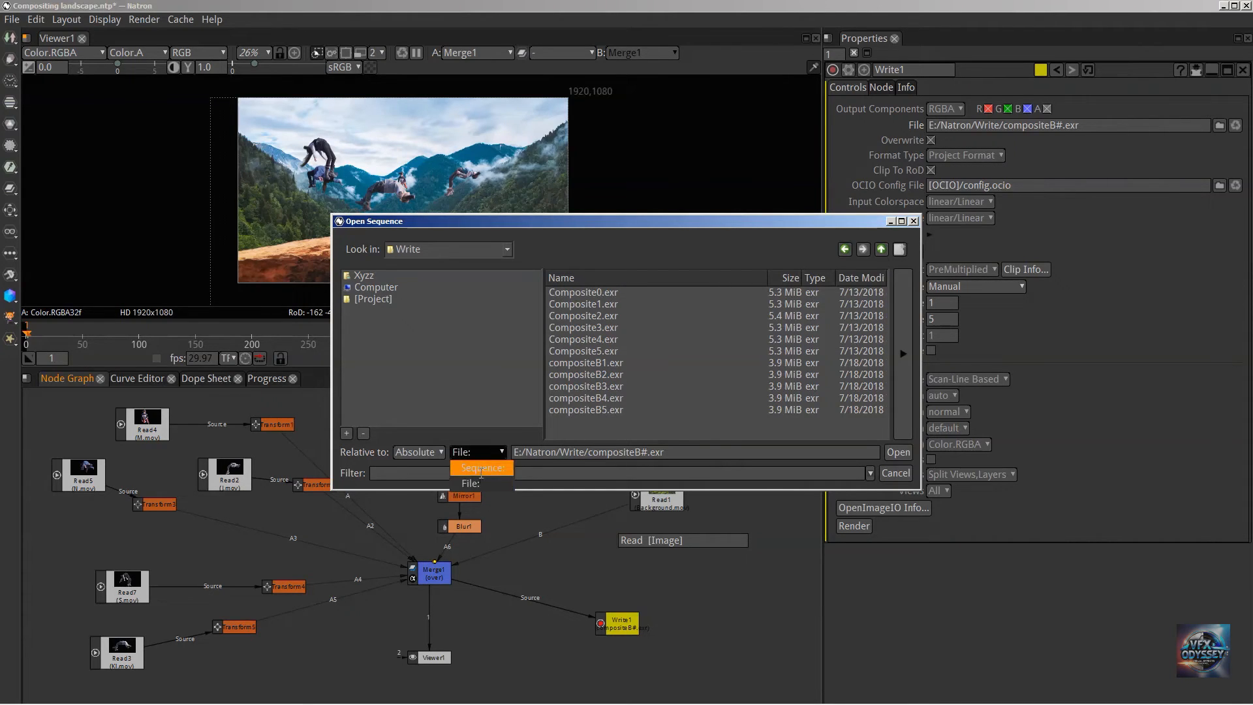
left_click(481, 468)
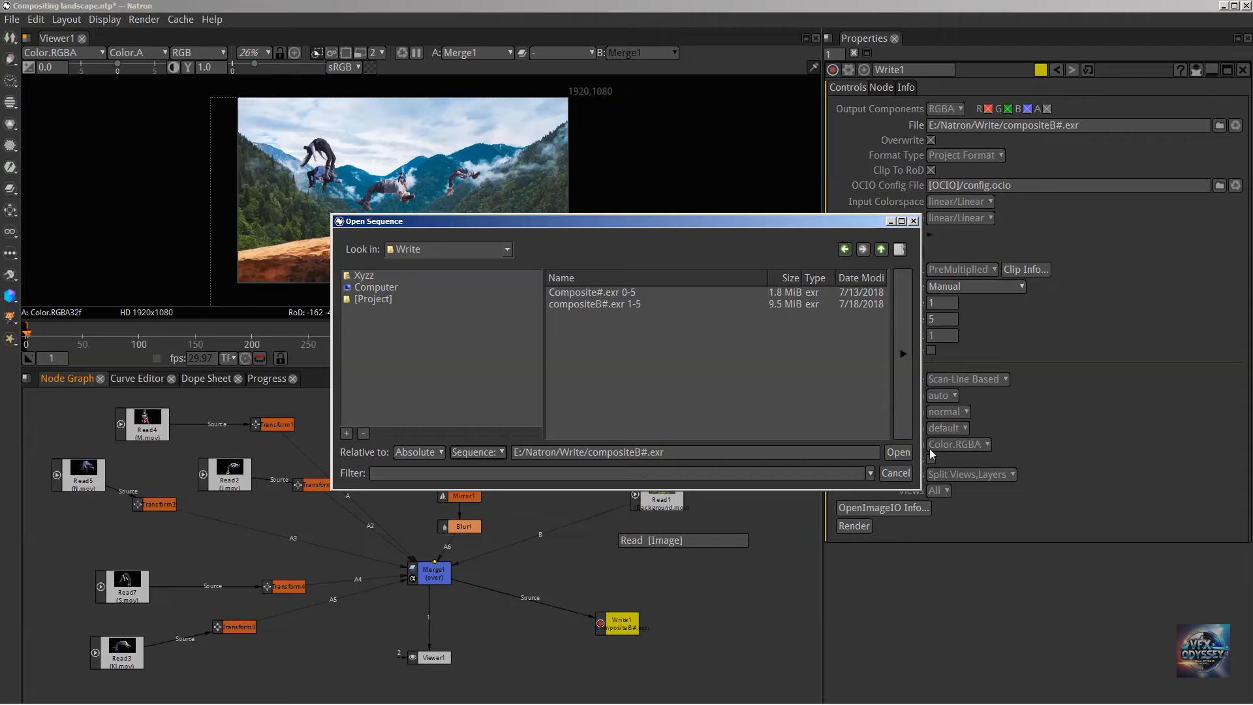
Load the compositeB#.exr sequence into the Read node and place the node just below Read1
left_click(578, 304)
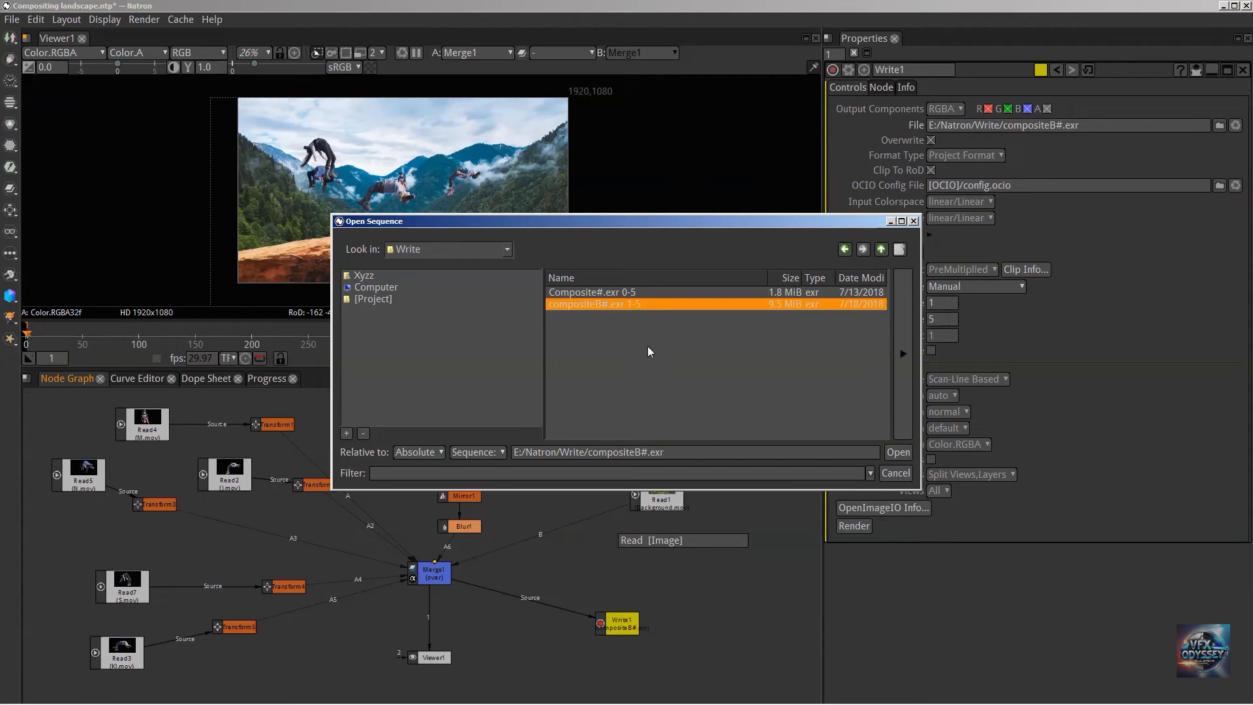
left_click(896, 454)
left_click_drag(729, 478, 681, 541)
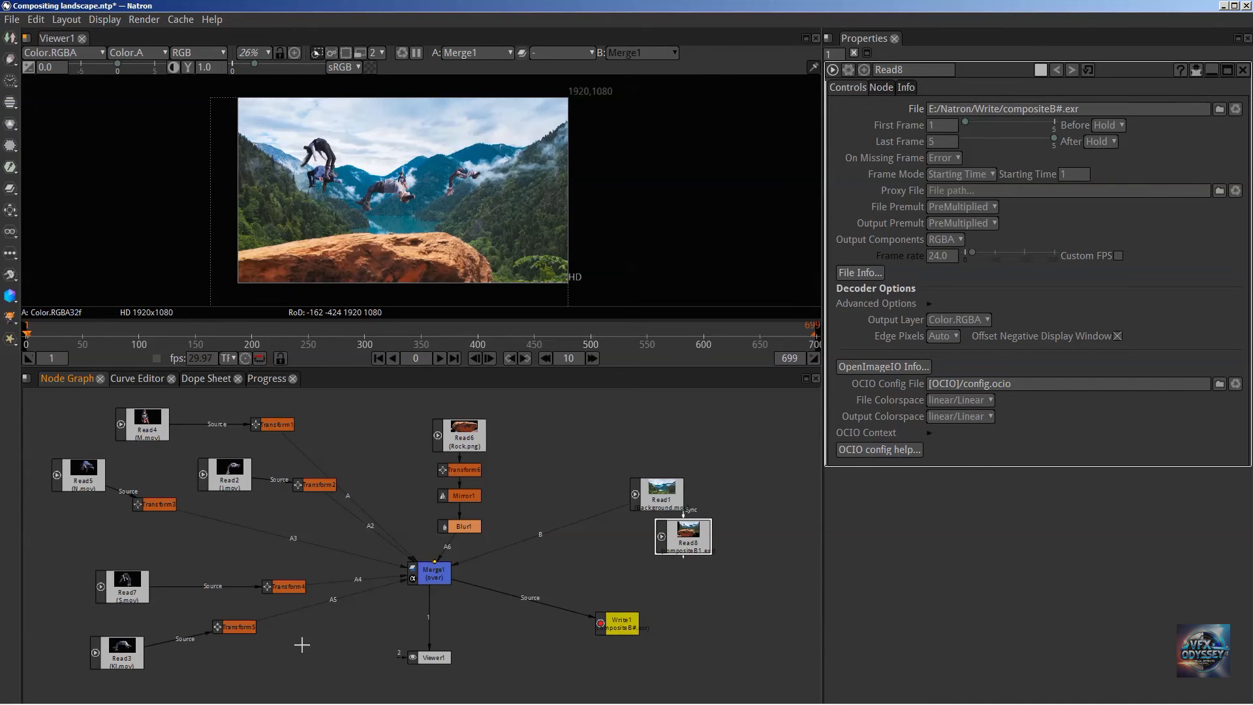
Connect the Viewer's second input to the compositeB#.exr Read node and dismiss the frame rate warning
left_click(432, 660)
left_click_drag(399, 657, 685, 548)
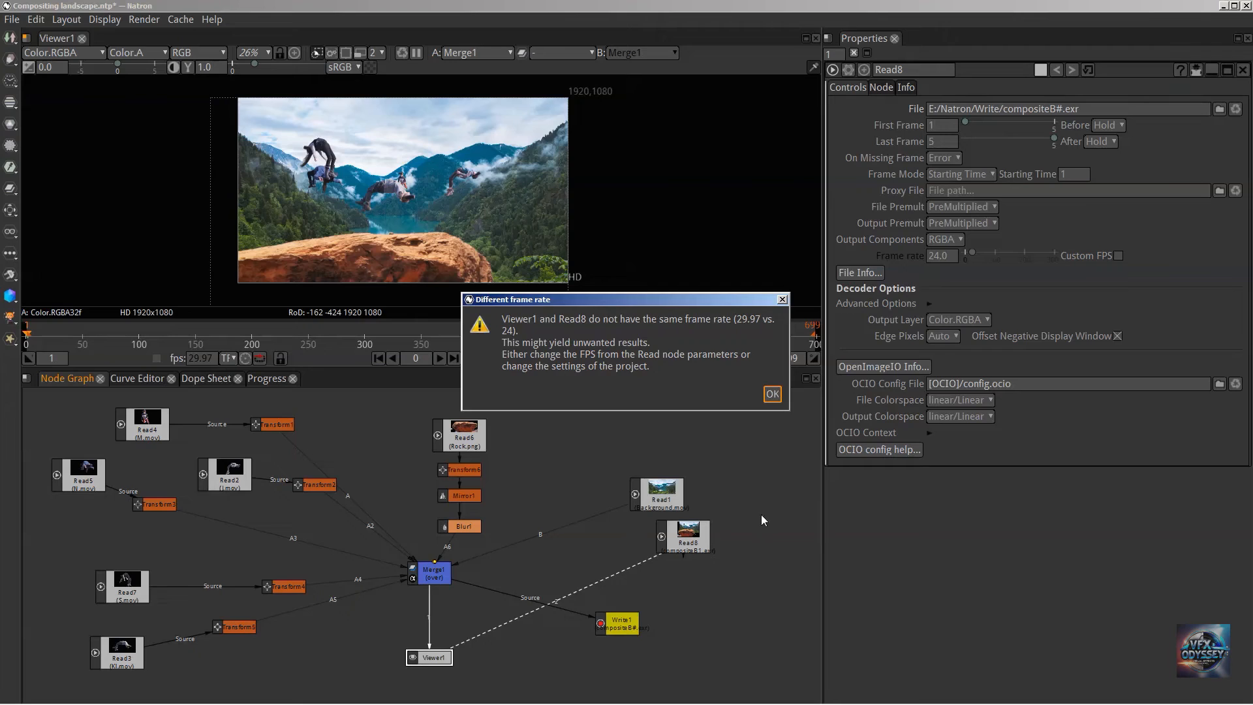
left_click(771, 394)
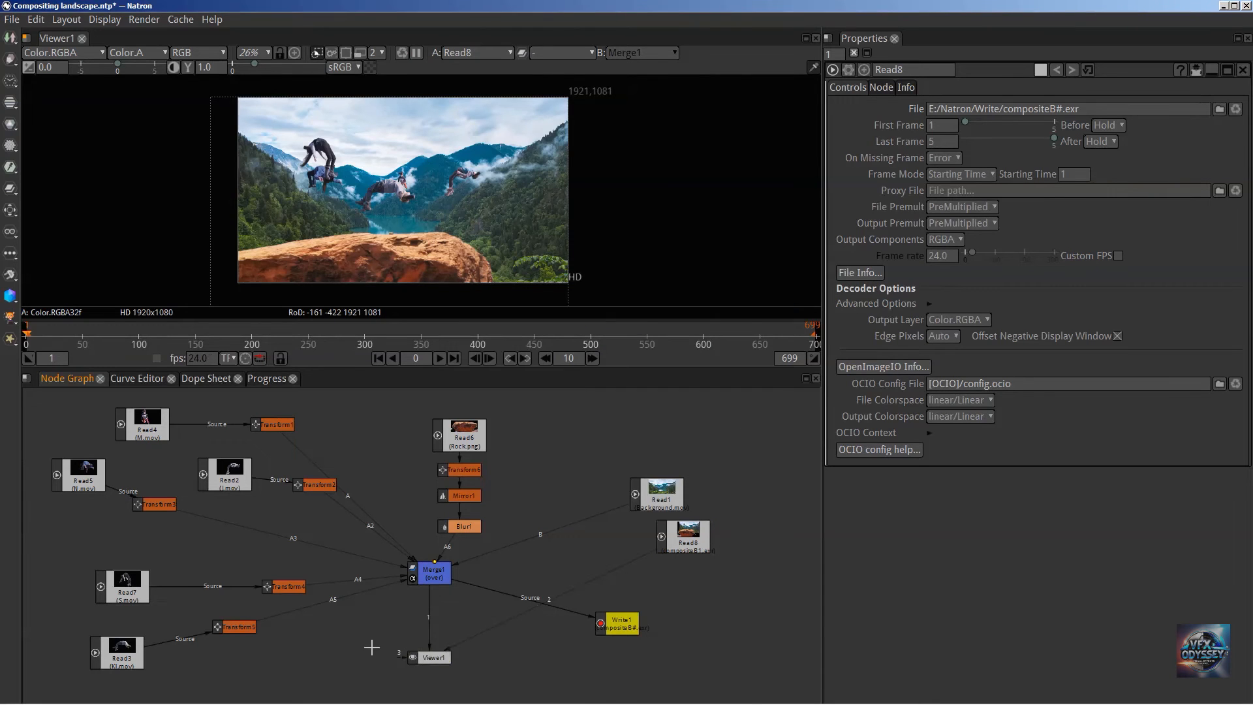
Check the frame rate in the project settings and the format type options of the Write1 node
key("s")
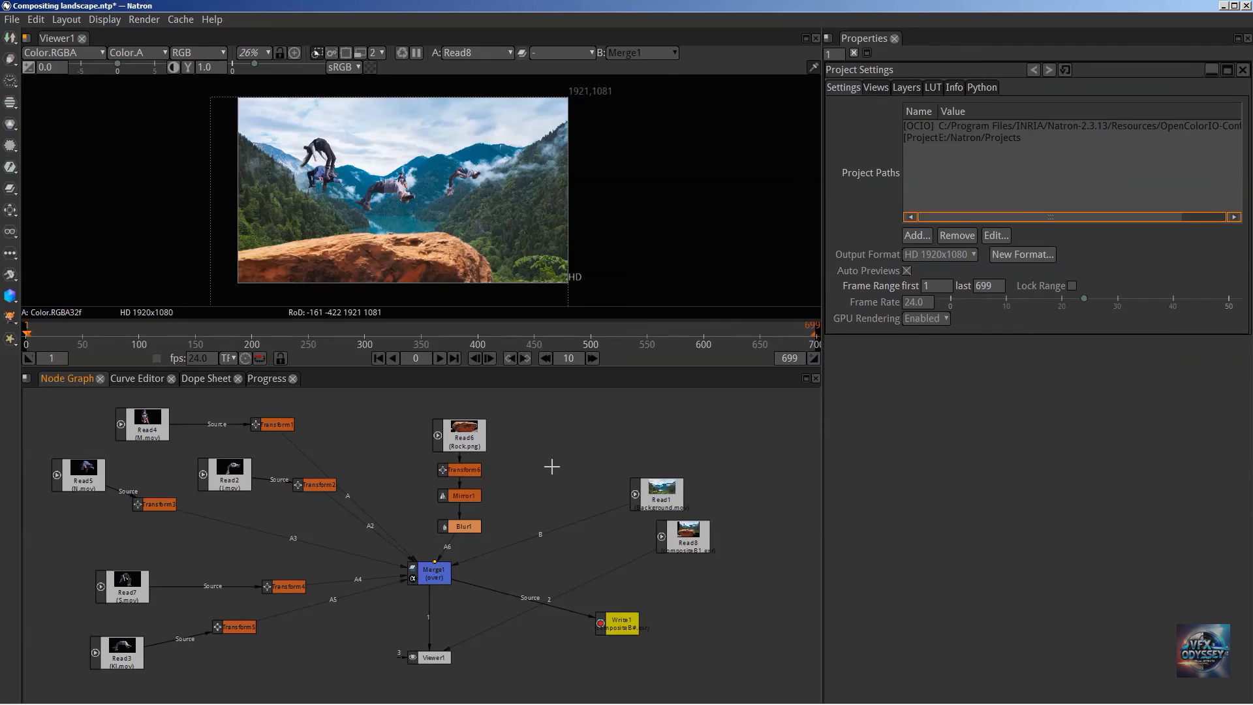
left_click(917, 303)
double_click(927, 303)
left_click(613, 622)
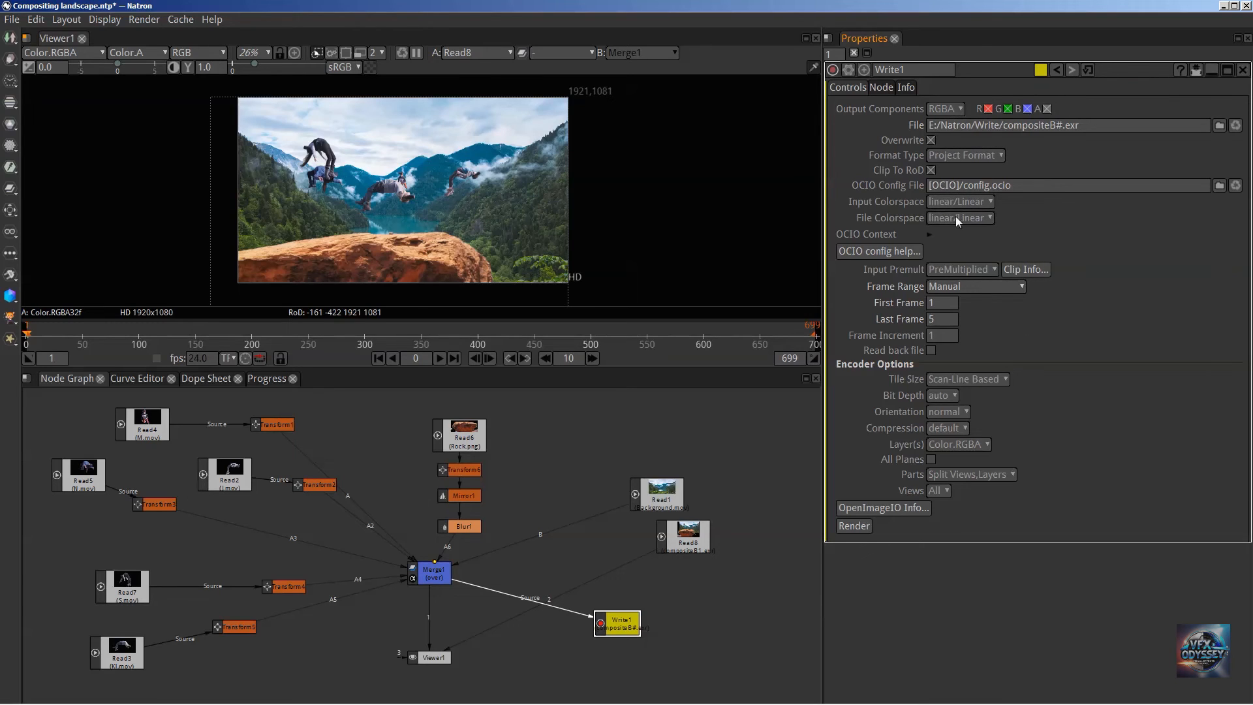
left_click(977, 156)
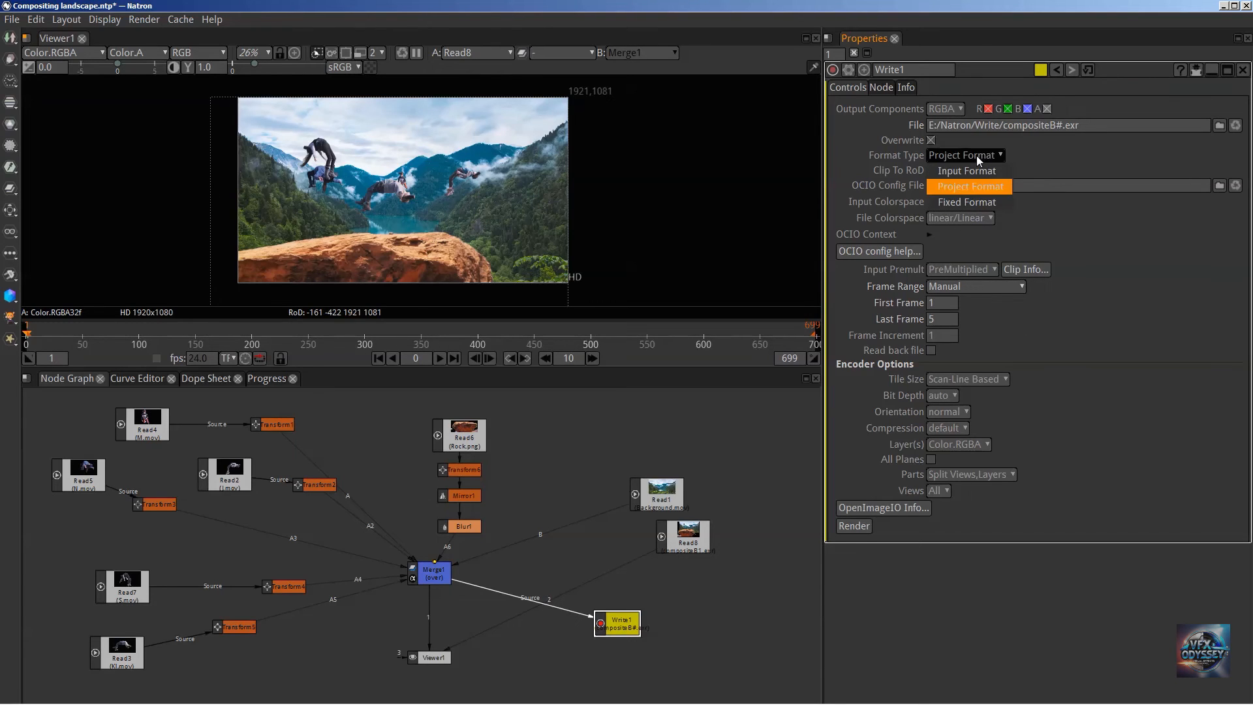
left_click(1058, 161)
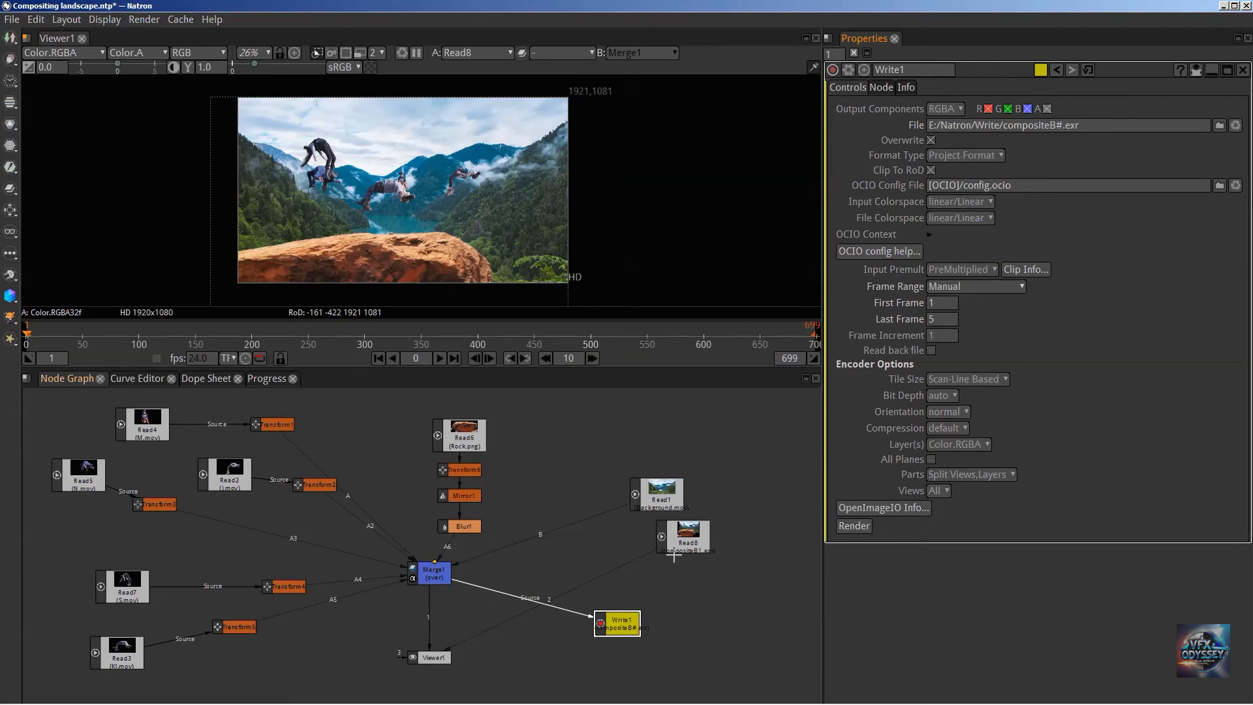
Compare the Read8 node's frame rate with the project settings and nudge the node slightly lower beneath Read1
left_click_drag(689, 533, 688, 548)
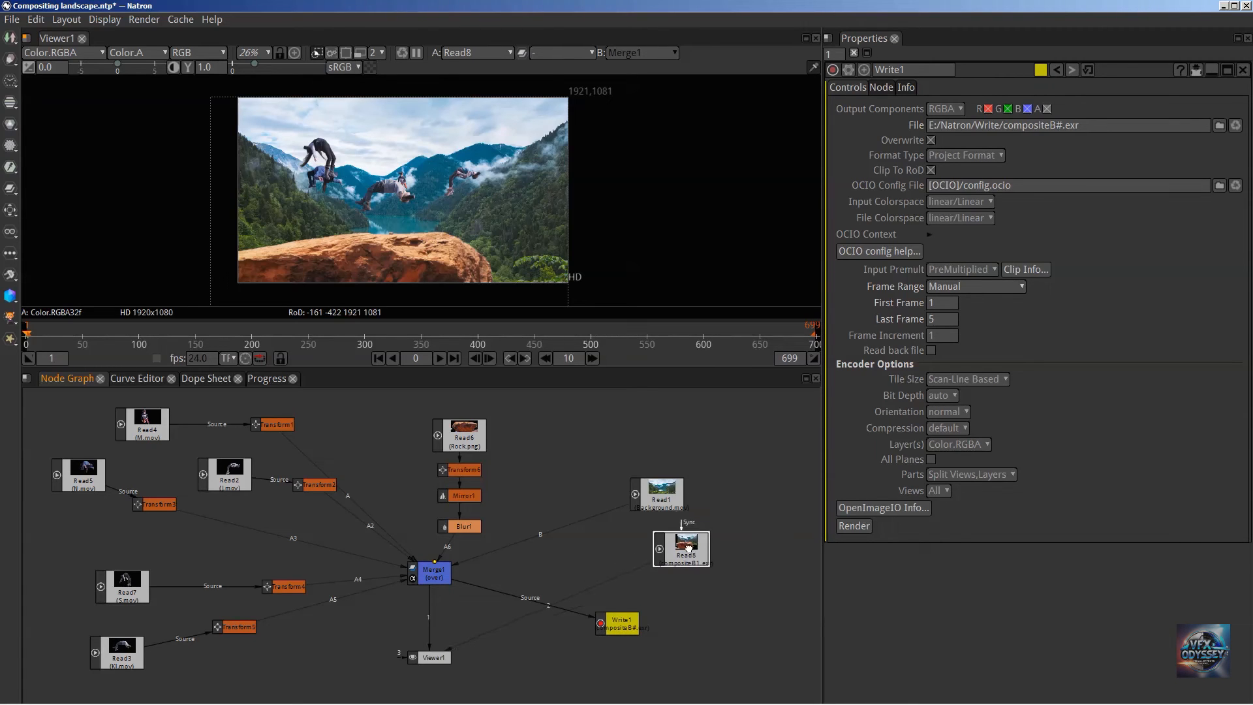
double_click(687, 550)
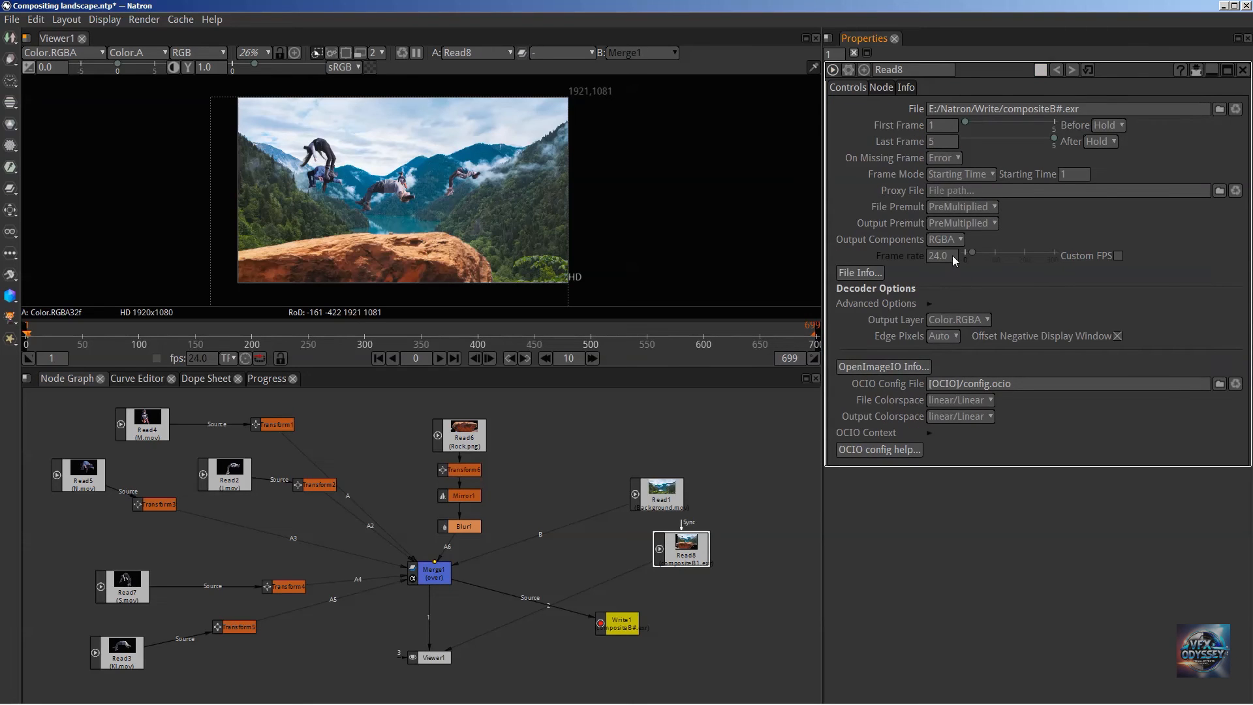
mouse_move(953, 255)
left_click(529, 448)
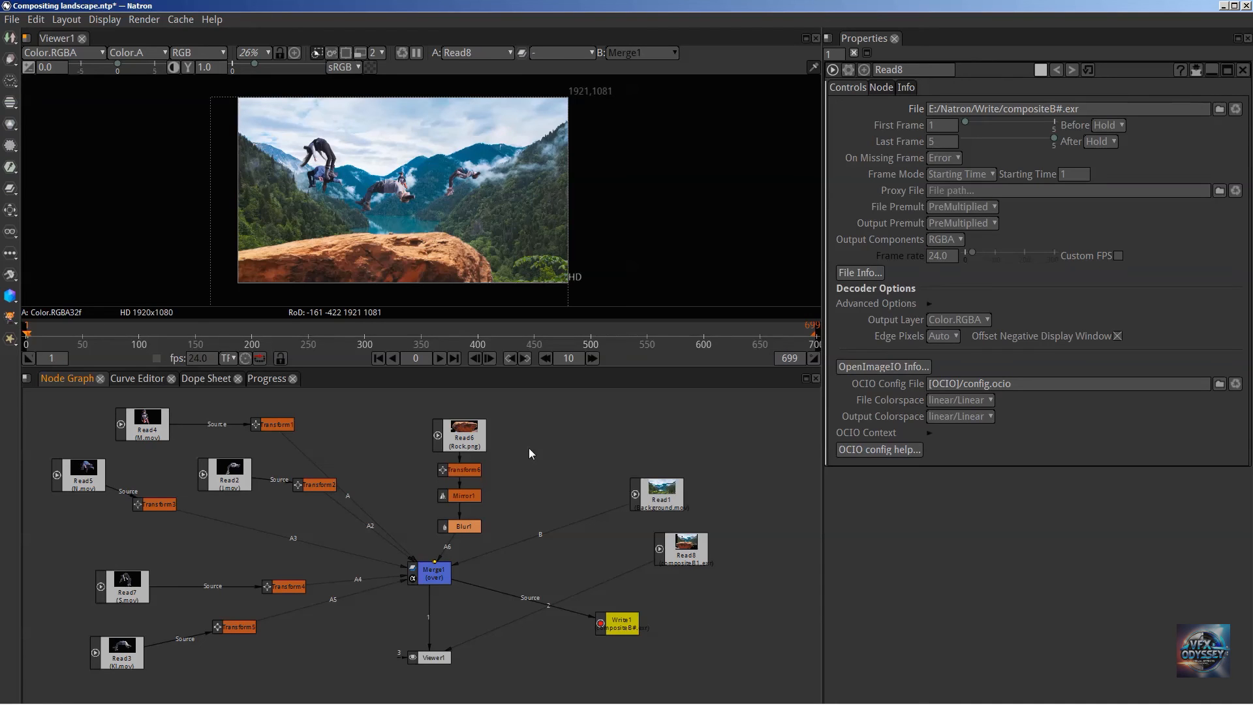
key("s")
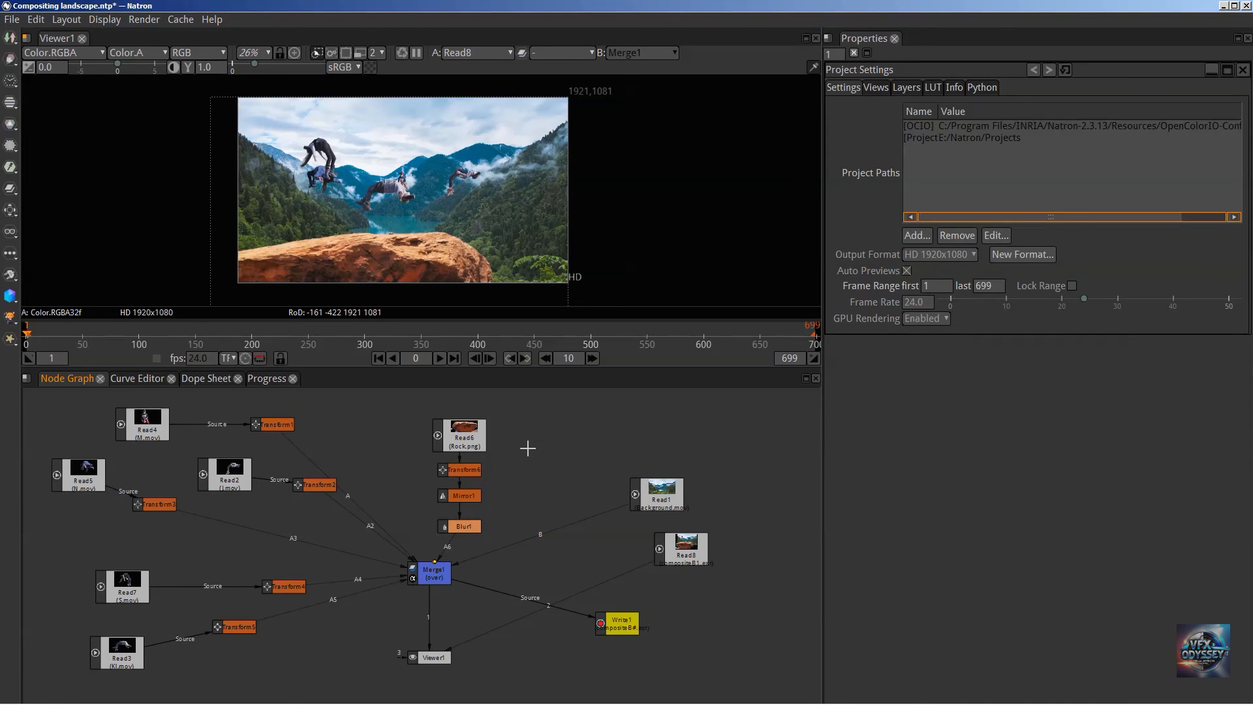
double_click(687, 552)
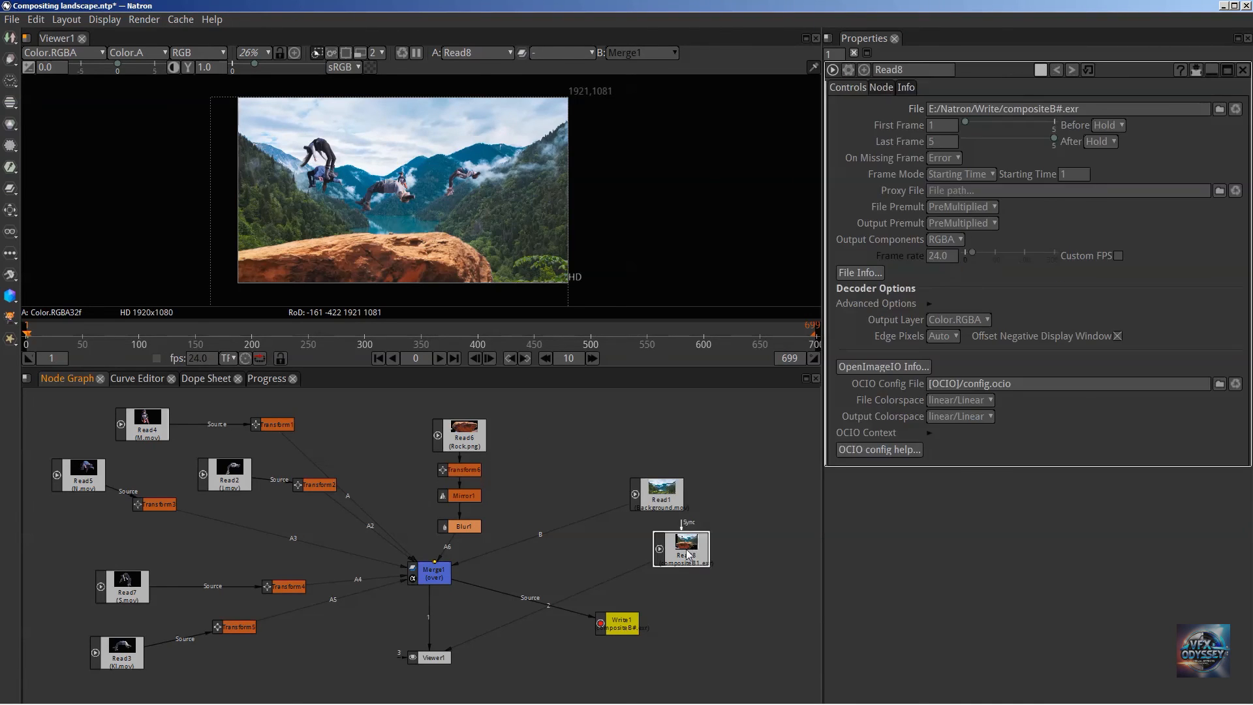
left_click_drag(687, 553, 681, 548)
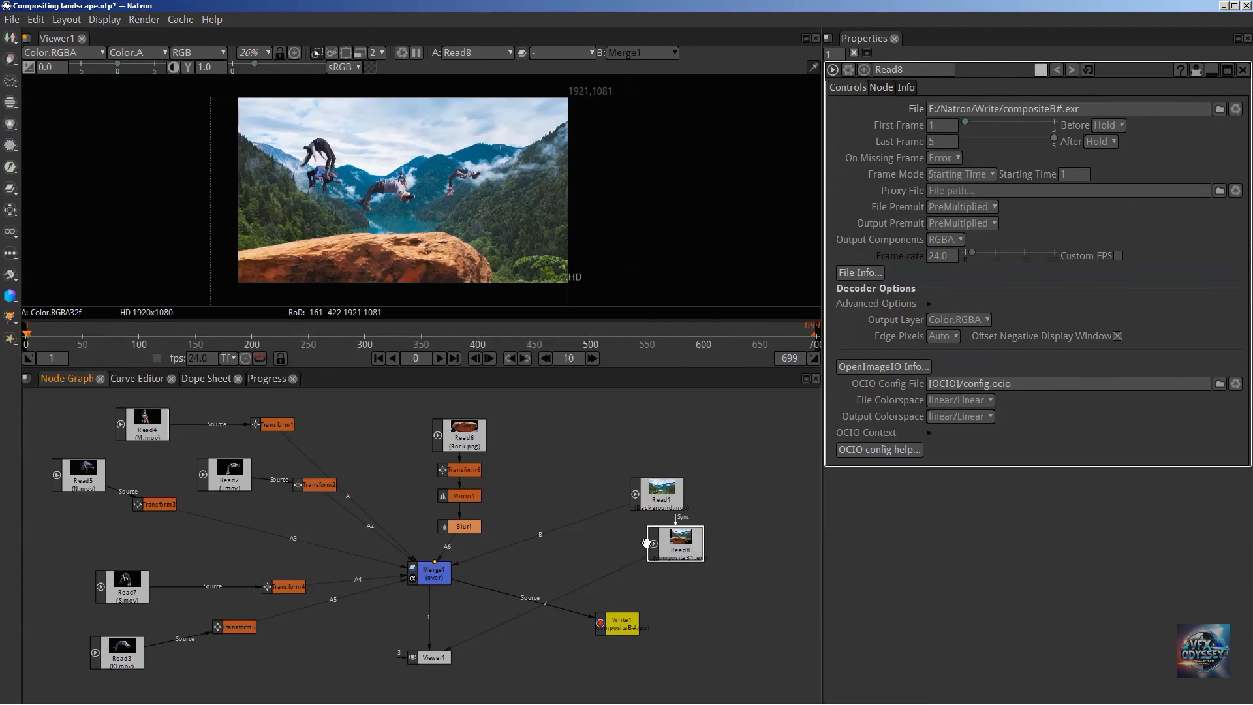
Reconnect the Viewer's first input from Merge1 to Read8 and inspect rendered frames 5 and 2 up close
left_click(453, 176)
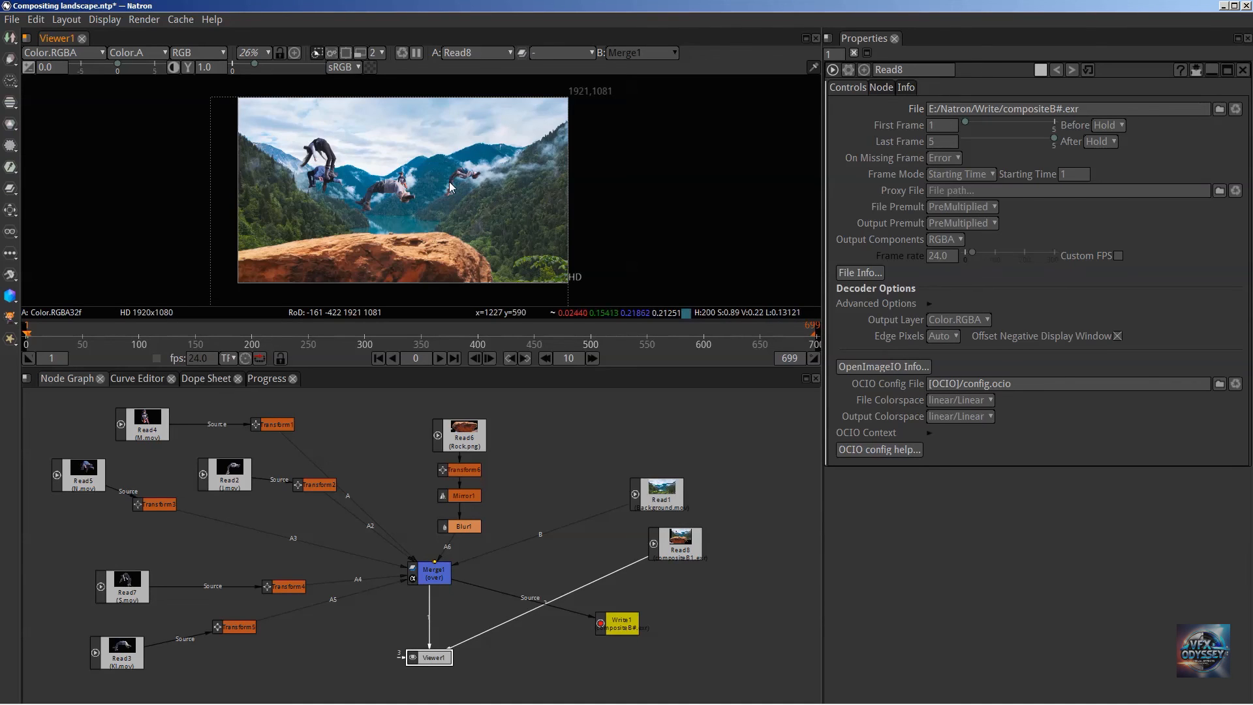
left_click_drag(430, 642, 694, 544)
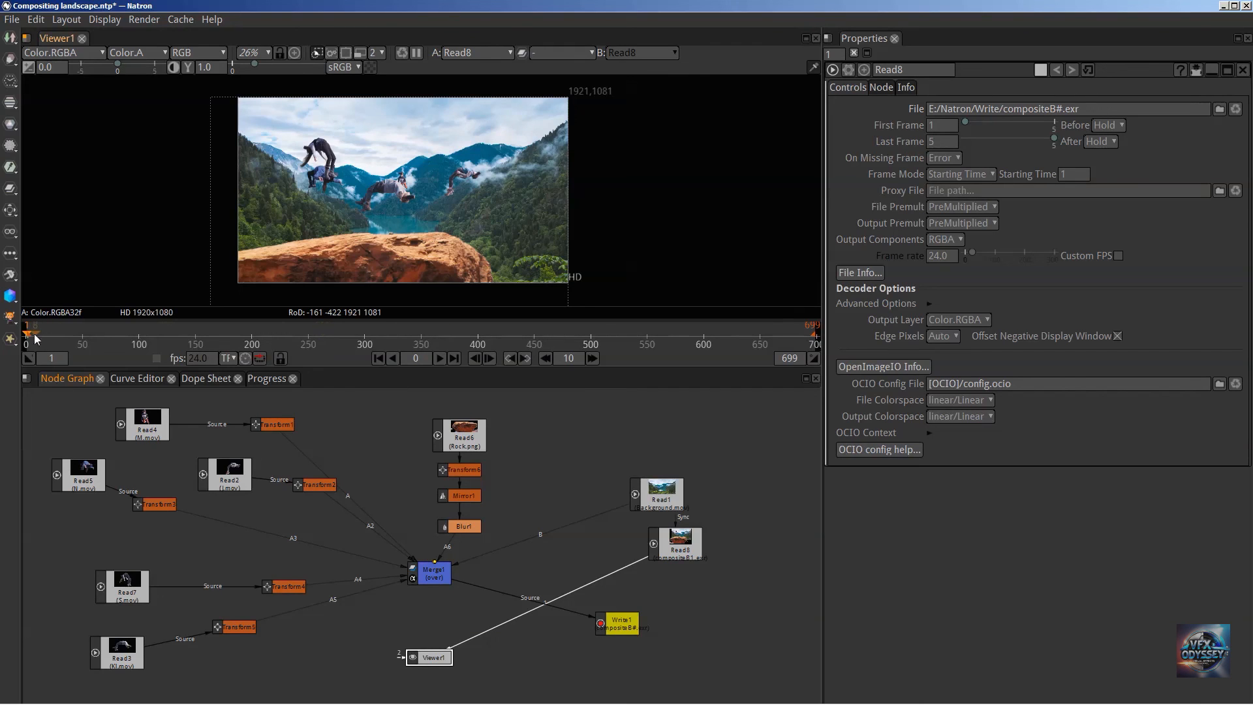
left_click_drag(29, 335, 31, 331)
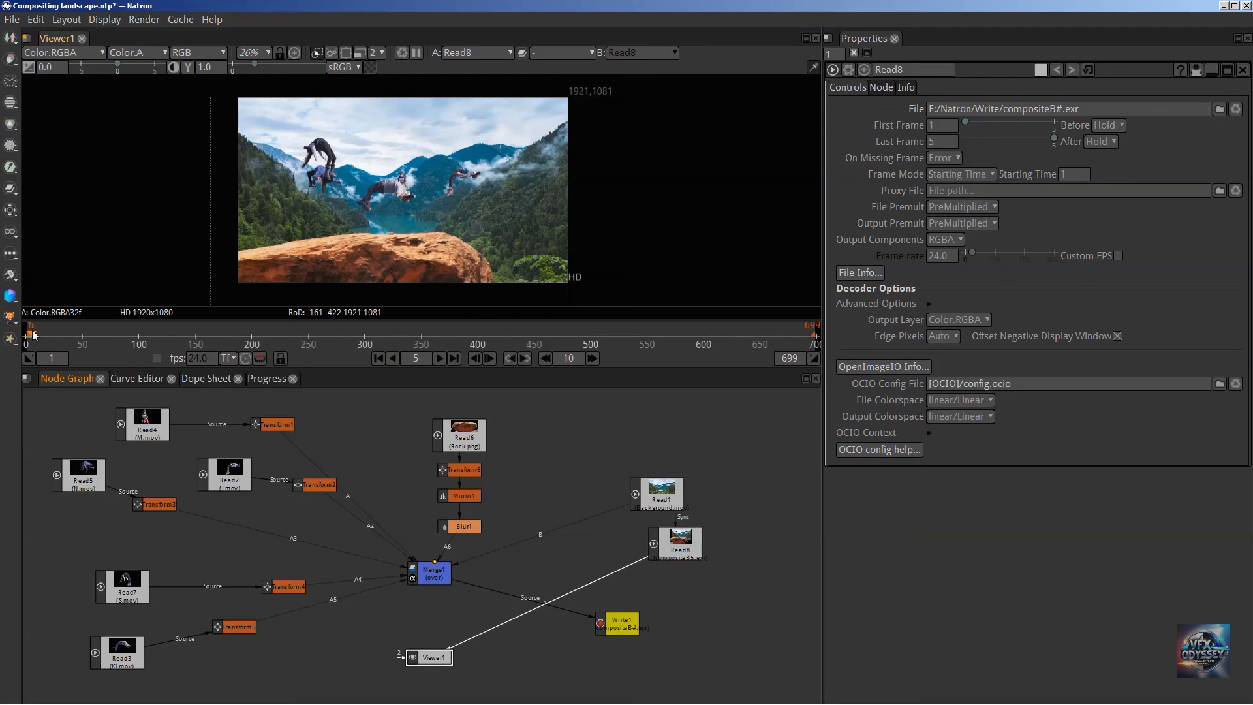
scroll(274, 235, "up", 6)
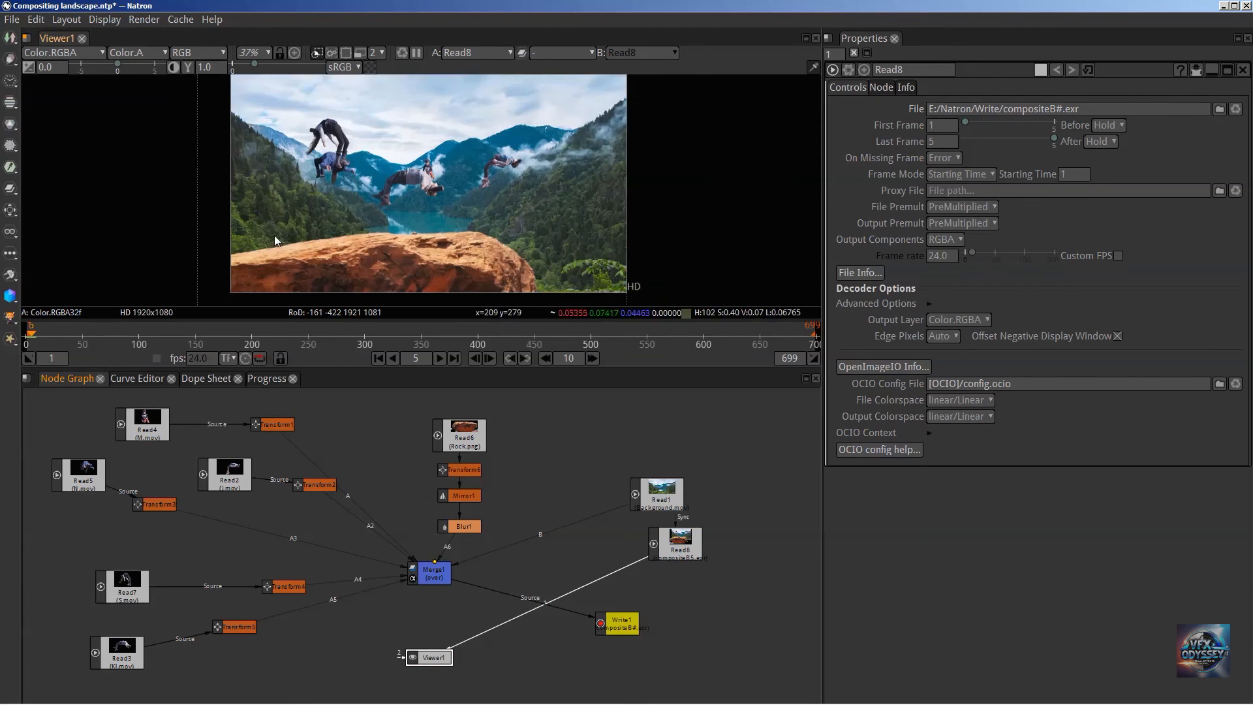
left_click_drag(547, 146, 519, 197)
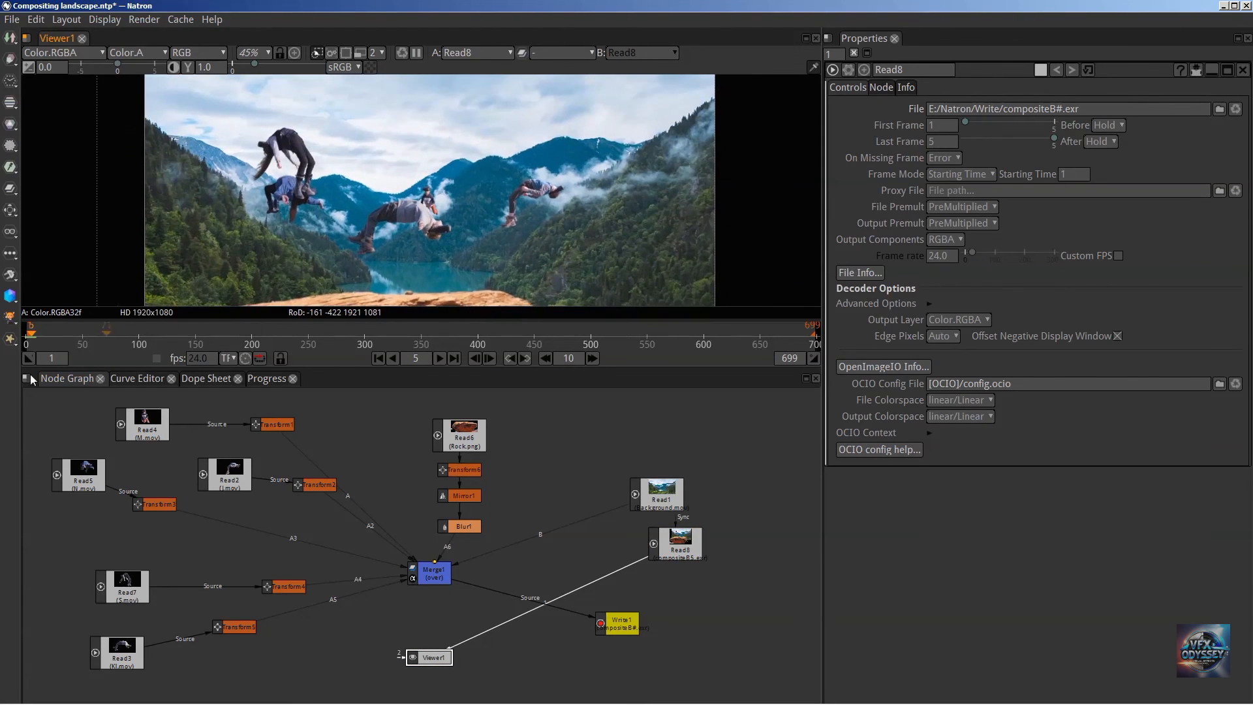
left_click(27, 337)
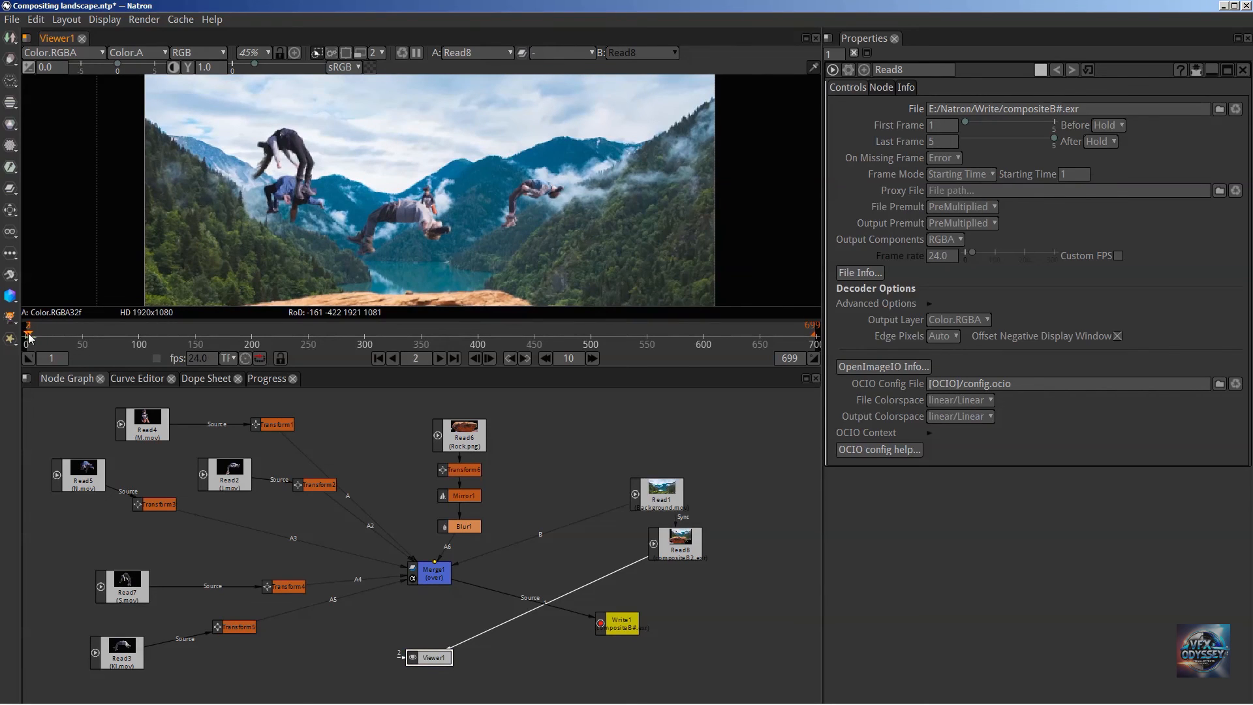
left_click_drag(28, 334, 28, 335)
Move the Write1 node slightly closer to Merge1
mouse_move(631, 638)
left_mouse_down()
mouse_move(608, 585)
mouse_move(607, 632)
left_mouse_up()
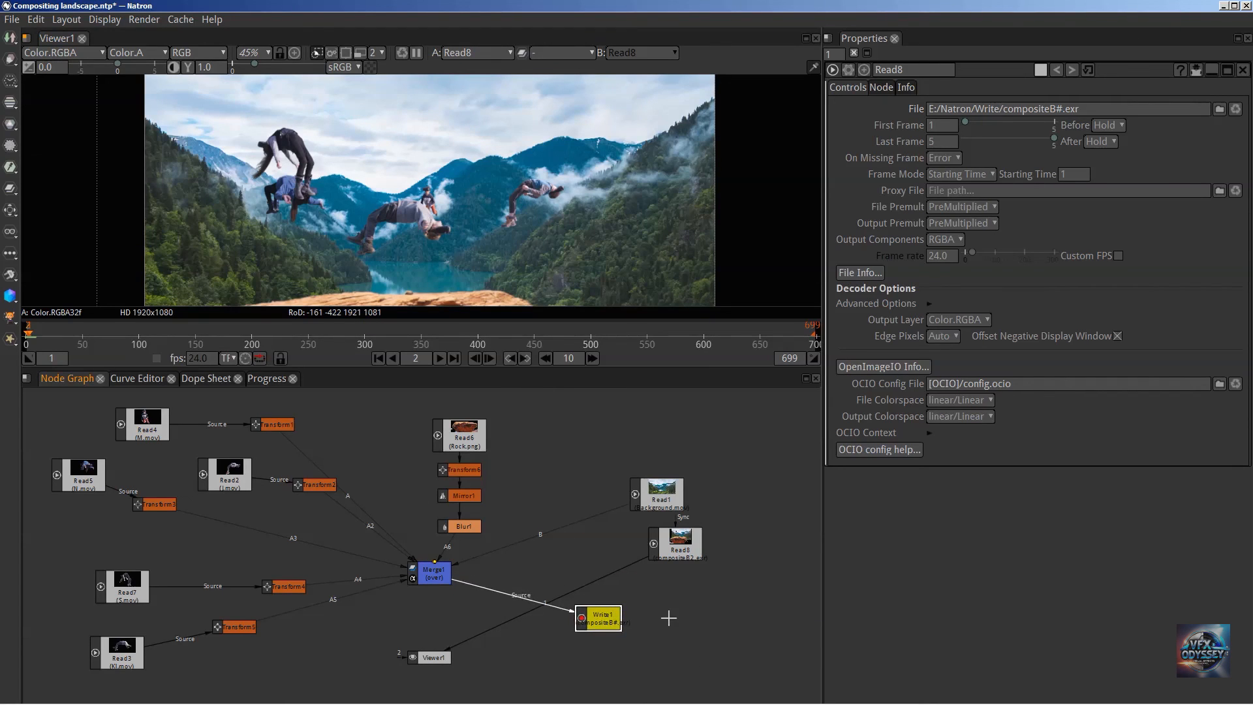